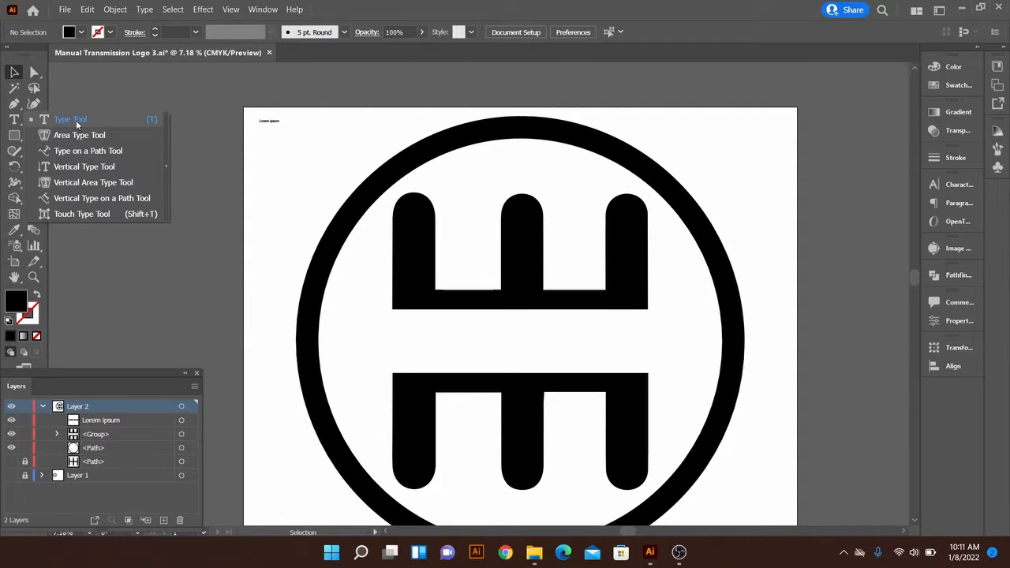
# Create point text reading "Save The Manuals" near the artboard's top-left corner with the Type Tool
pyautogui.click(150, 122)
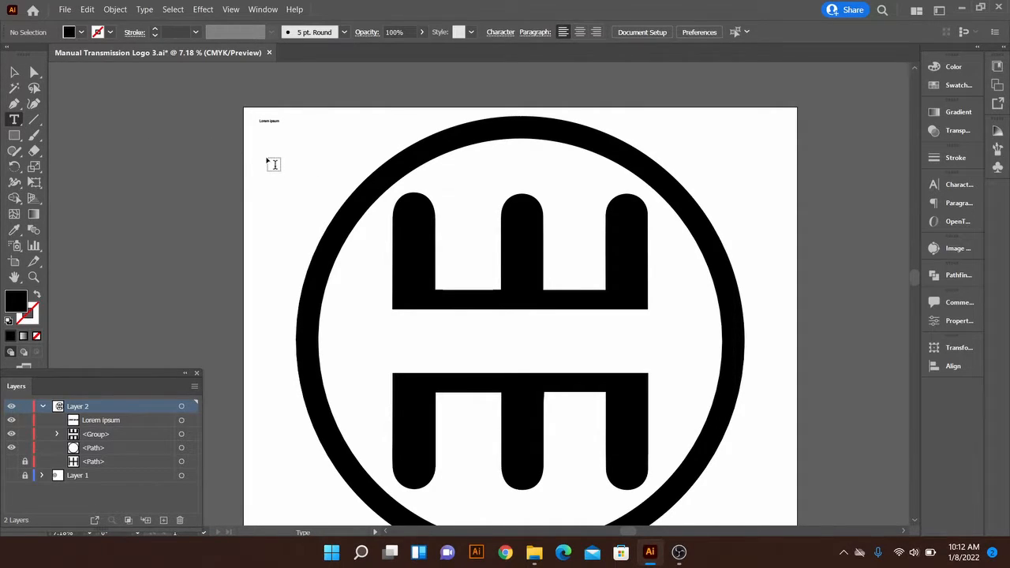
pyautogui.click(273, 164)
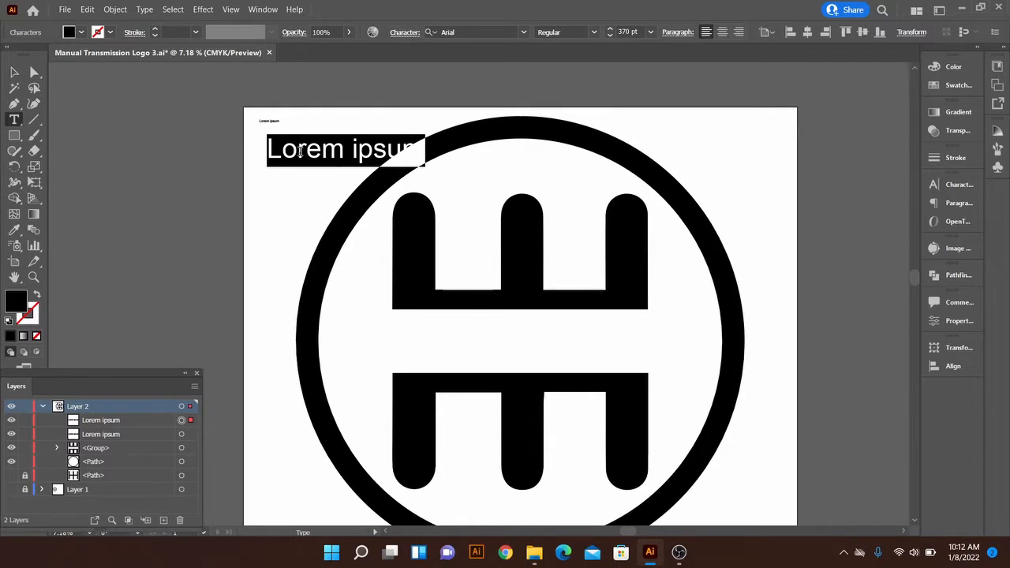
pyautogui.write('Sa')
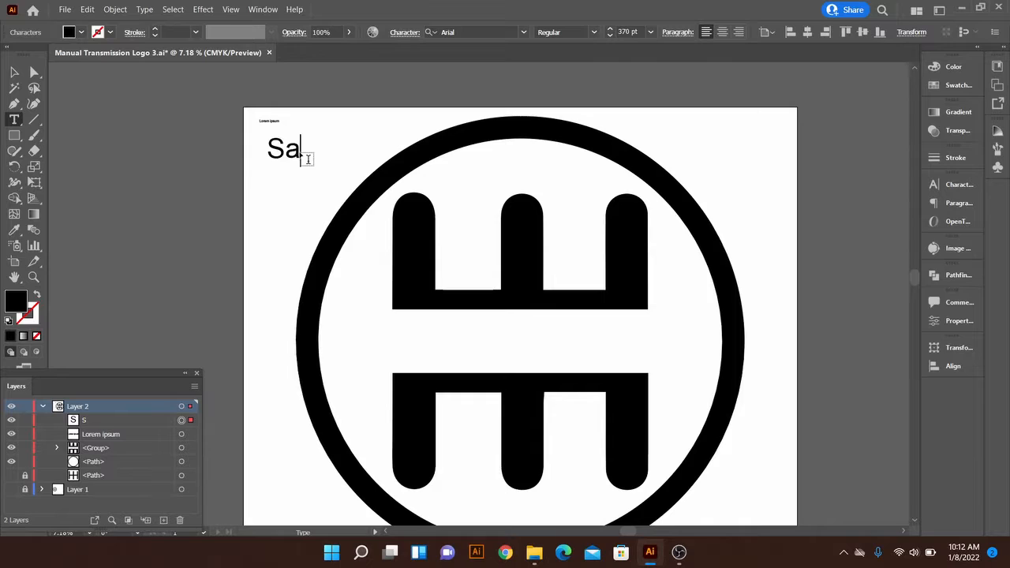
pyautogui.write('ve The Manu')
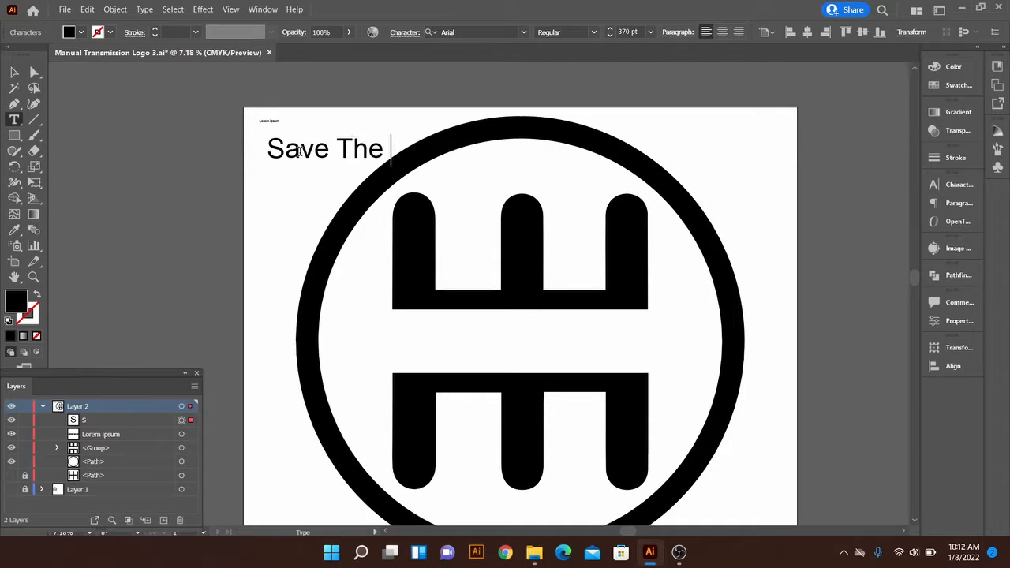
pyautogui.write('als')
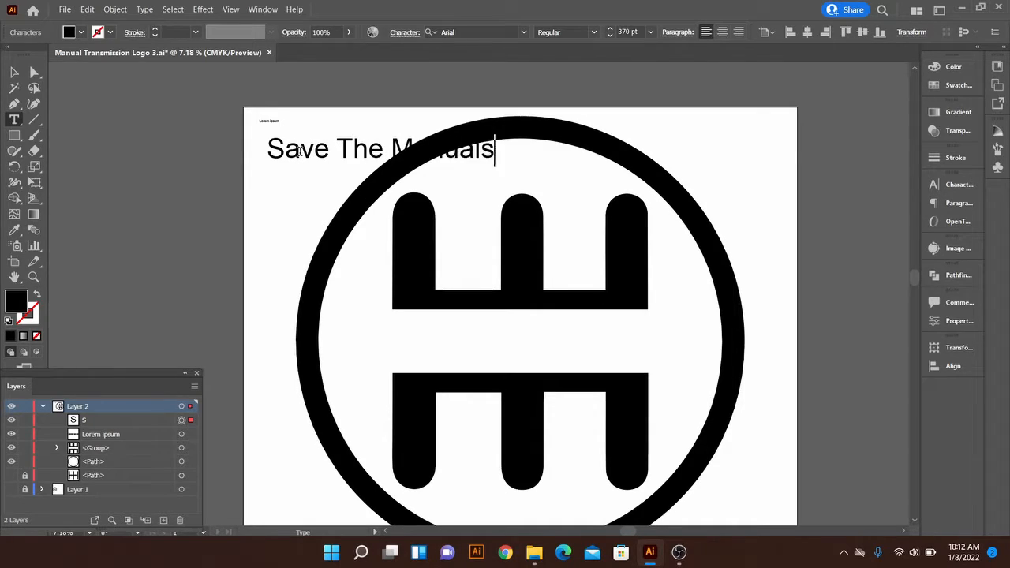
pyautogui.press('Escape')
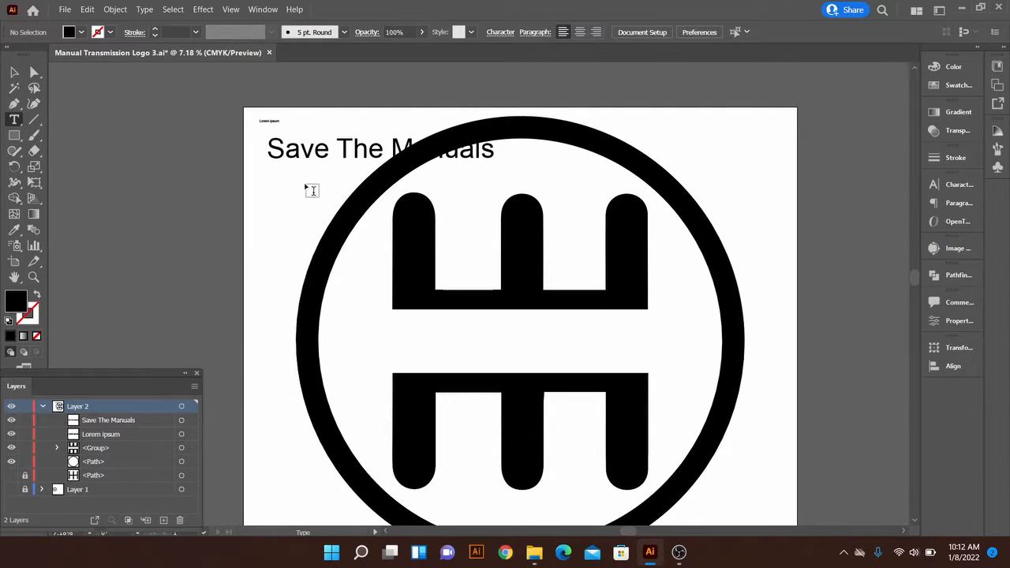
# Move the "Save The Manuals" text into the gap between the upper and lower shifter bars inside the circle
pyautogui.press('v')
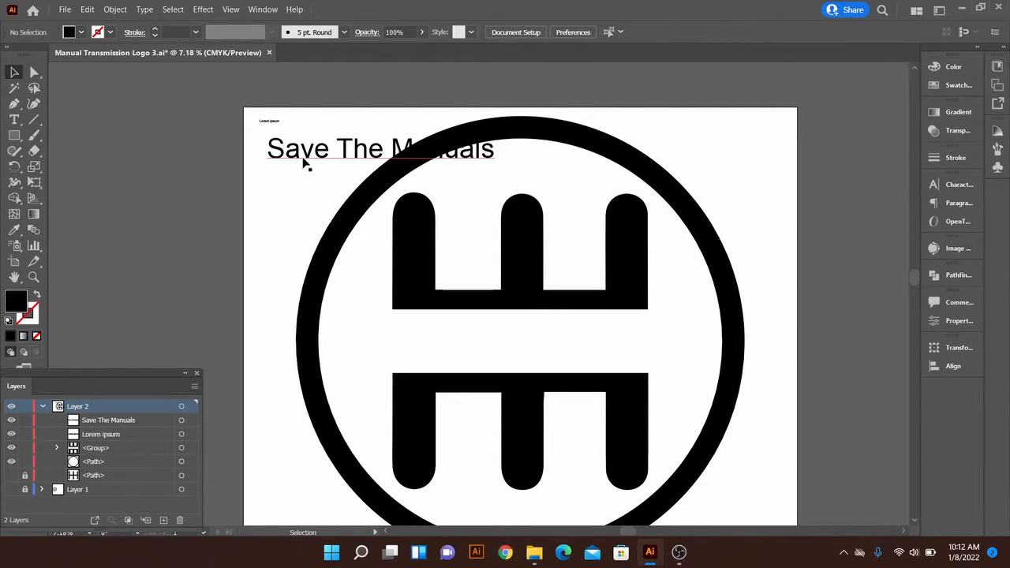
pyautogui.moveTo(303, 162); pyautogui.dragTo(440, 360)
pyautogui.click(679, 336)
pyautogui.moveTo(599, 349); pyautogui.dragTo(600, 350)
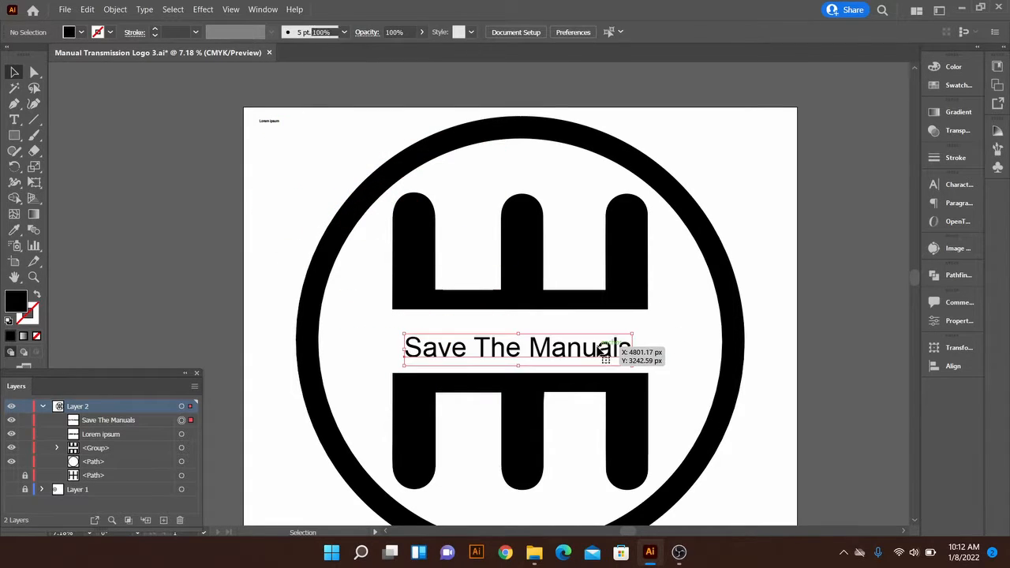
pyautogui.click(386, 330)
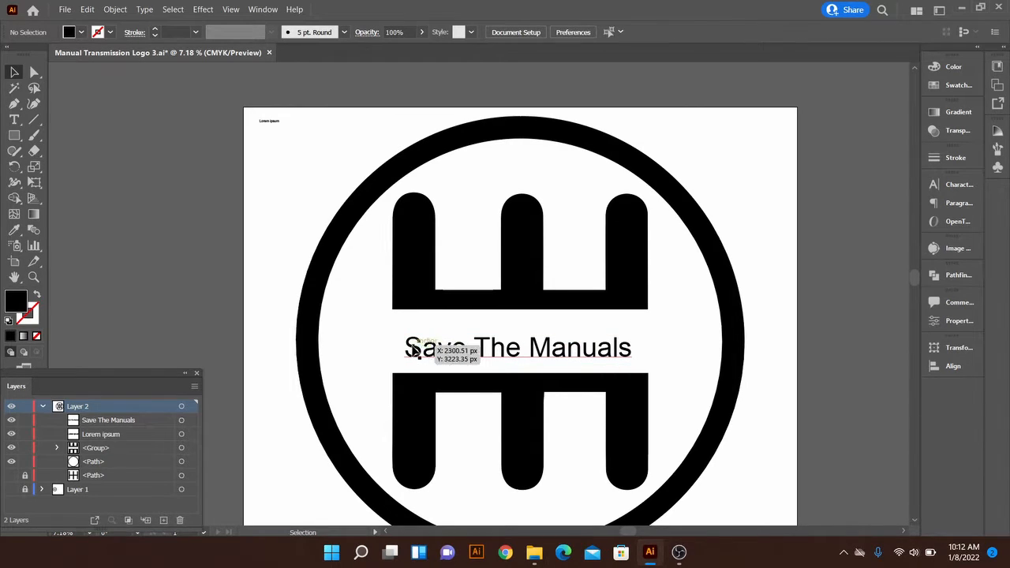
# Scale the "Save The Manuals" text proportionally from its centre so it spans the gap inside the circle
pyautogui.click(416, 351)
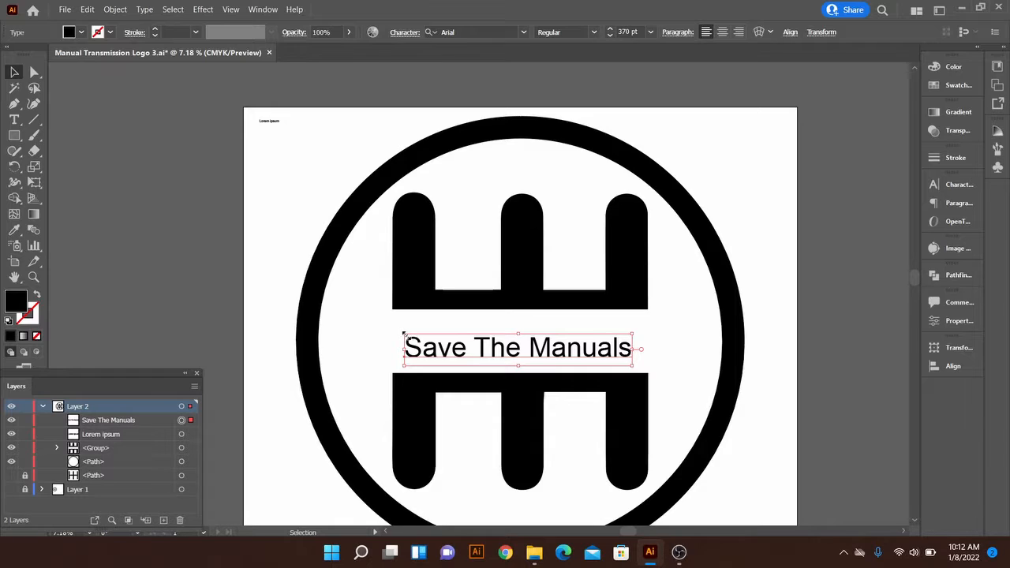
pyautogui.moveTo(403, 334); pyautogui.dragTo(345, 307)
pyautogui.click(347, 307)
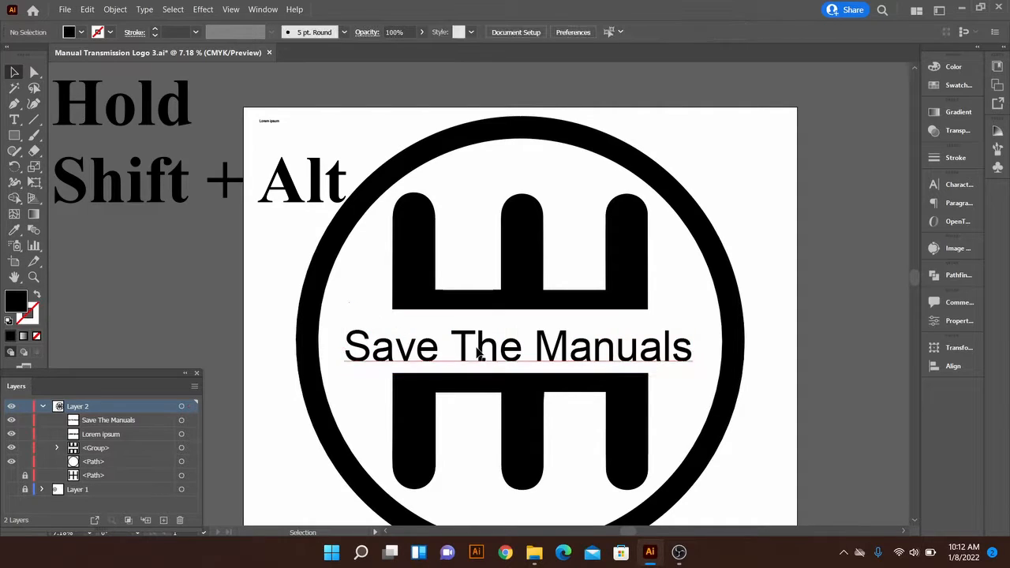
pyautogui.moveTo(480, 350); pyautogui.dragTo(483, 347)
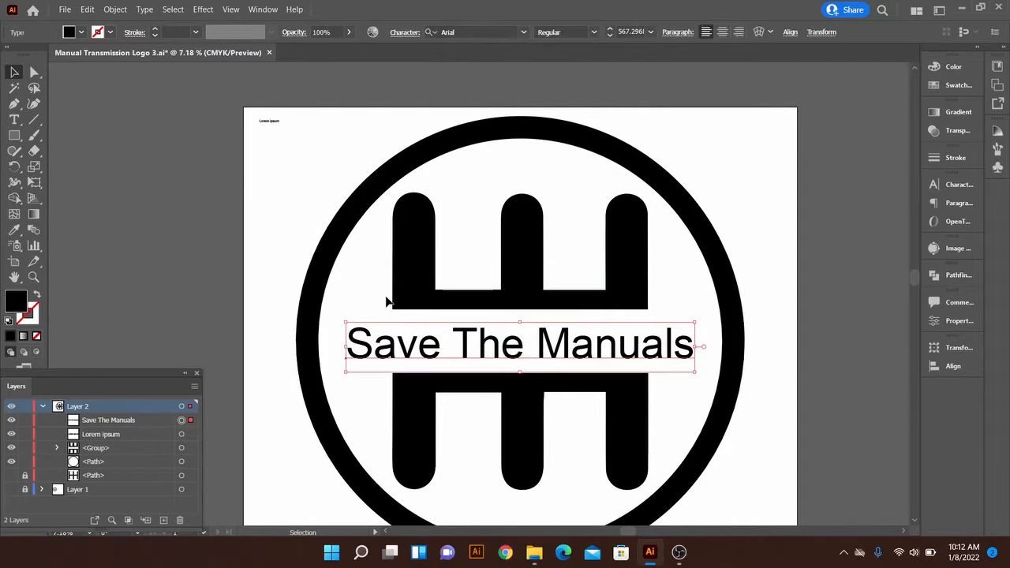
pyautogui.click(387, 301)
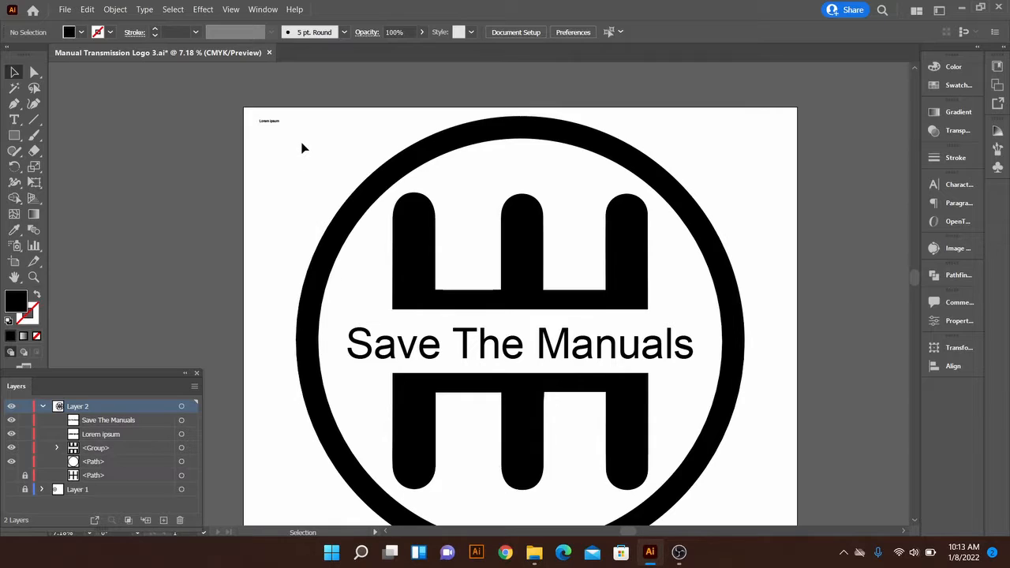
# Select the small "Lorem ipsum" text and open the Character panel
pyautogui.moveTo(313, 153); pyautogui.dragTo(278, 121)
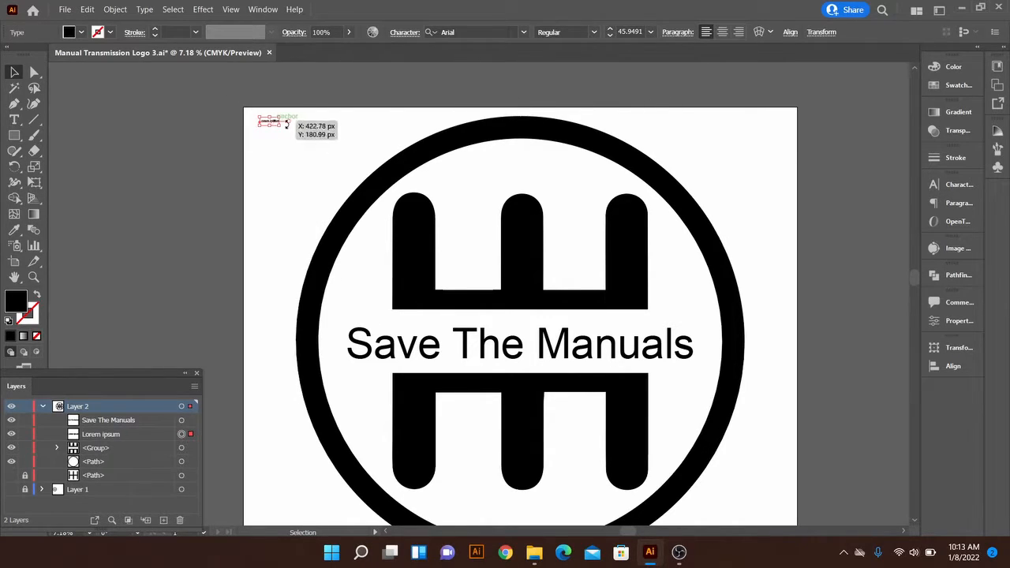
pyautogui.click(958, 187)
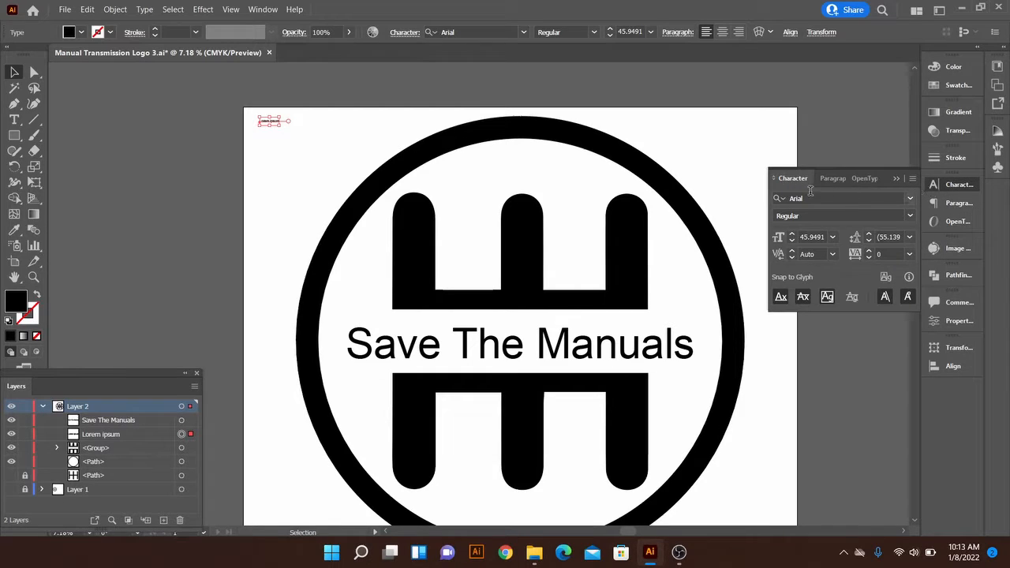
pyautogui.click(832, 237)
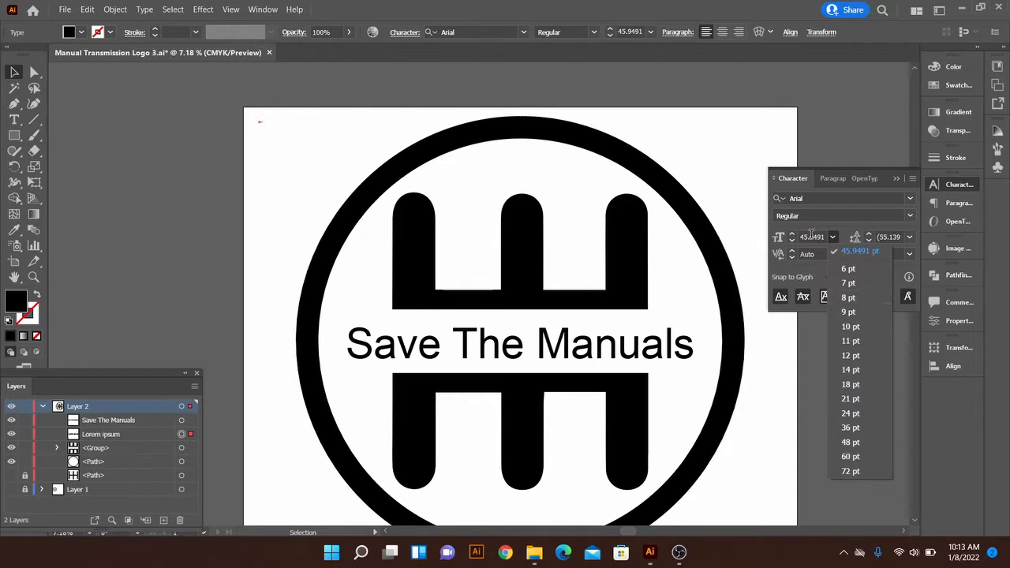
pyautogui.click(811, 237)
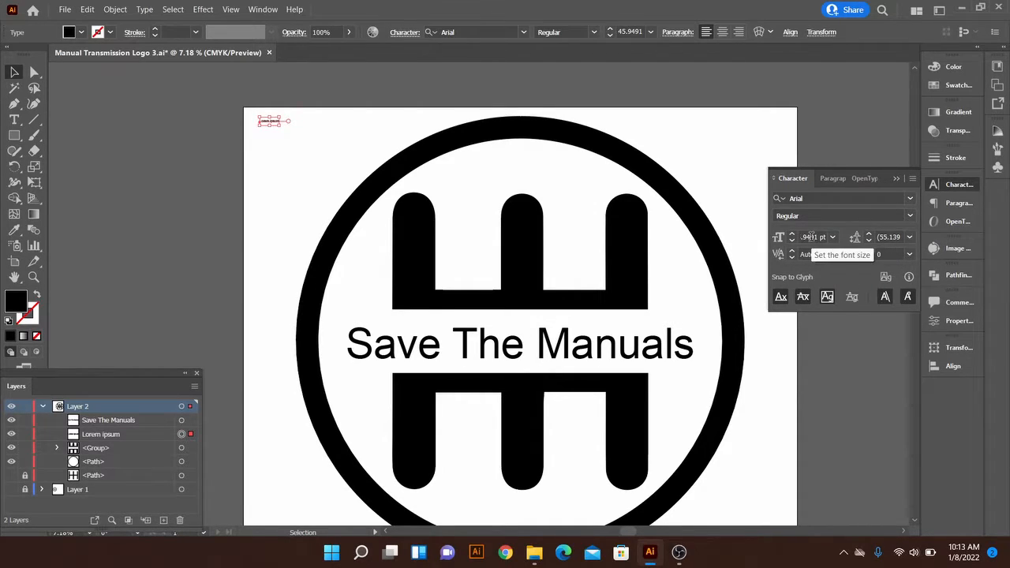
pyautogui.click(293, 108)
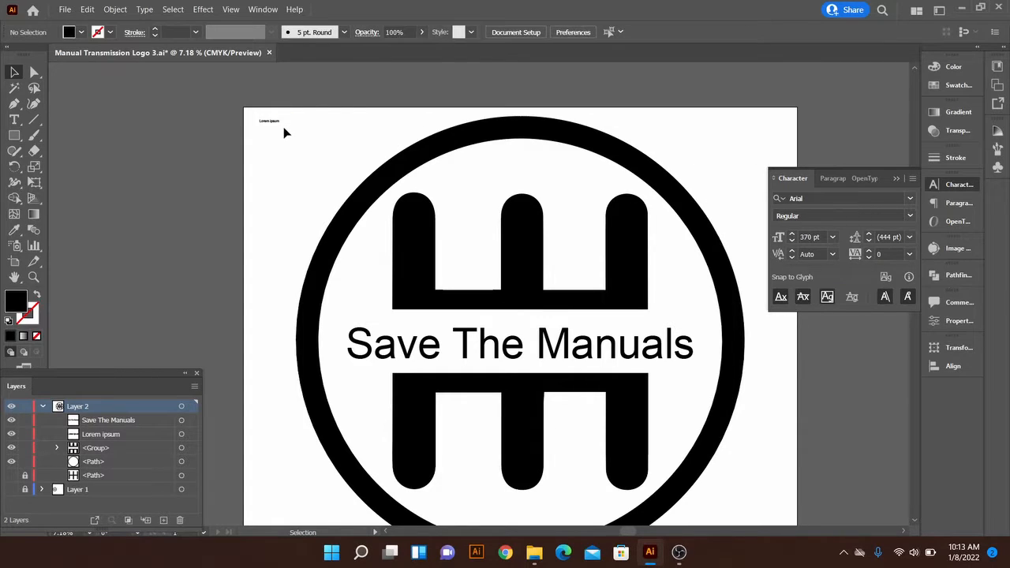
pyautogui.click(286, 129)
pyautogui.click(810, 236)
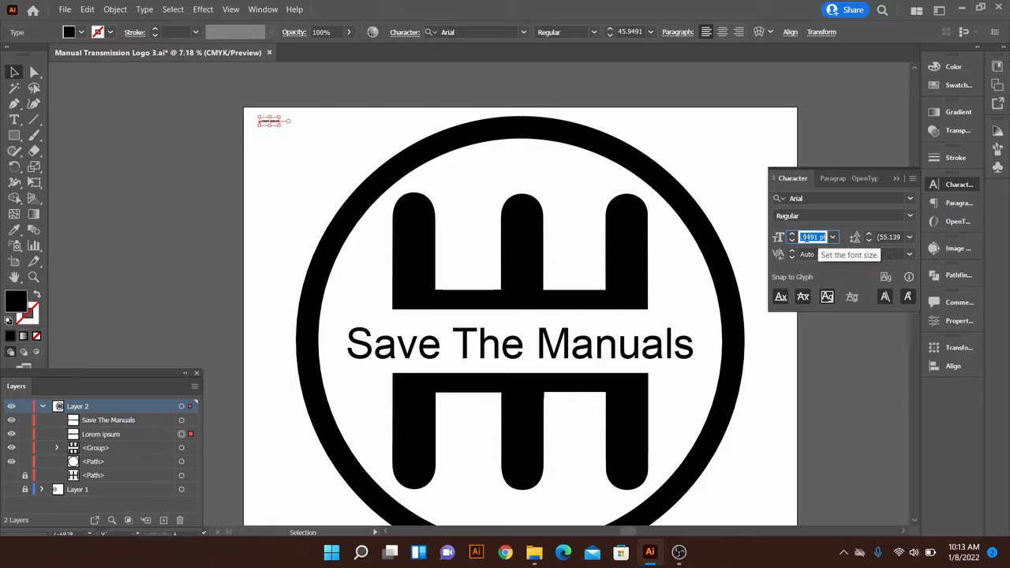
pyautogui.click(730, 166)
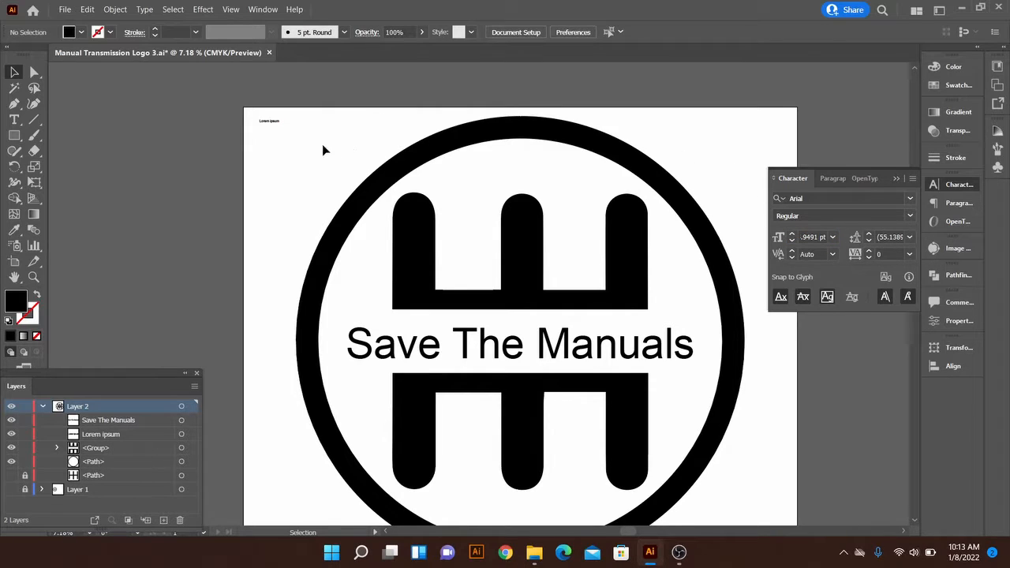
# Increase the "Lorem ipsum" text's font size to 350 pt
pyautogui.click(269, 121)
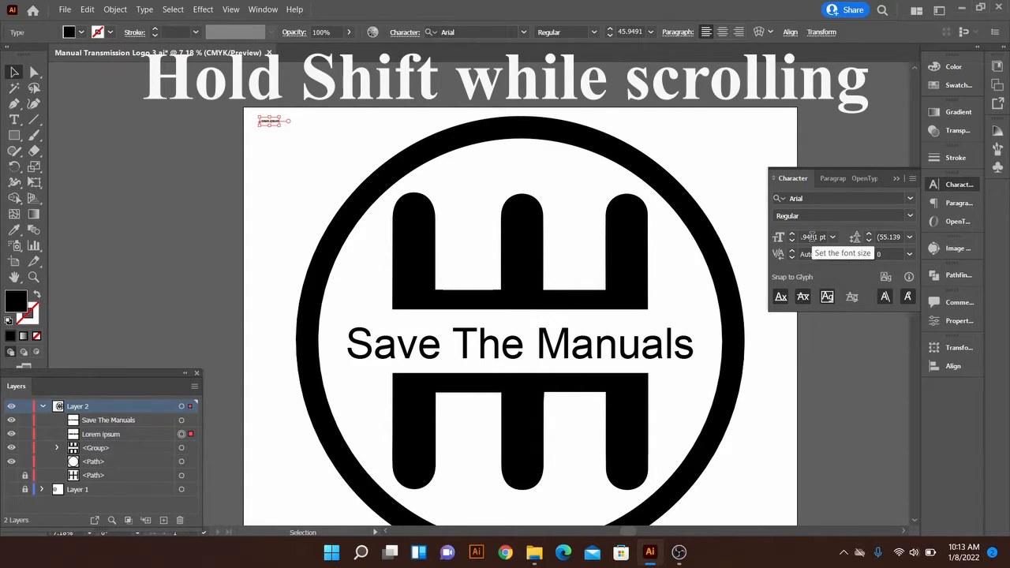
pyautogui.scroll(15, 812, 237)
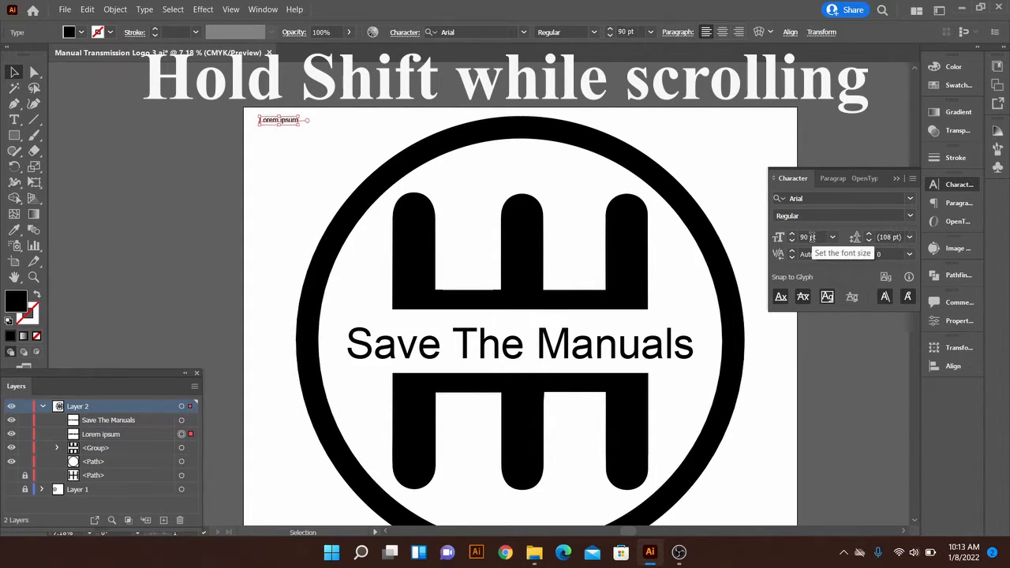
pyautogui.scroll(10, 813, 237)
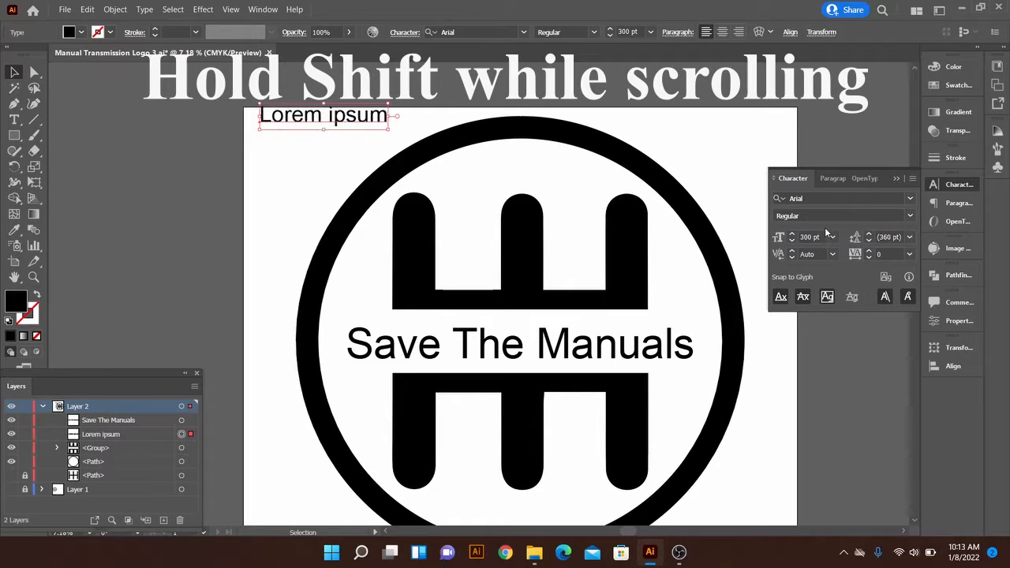
pyautogui.scroll(6, 812, 237)
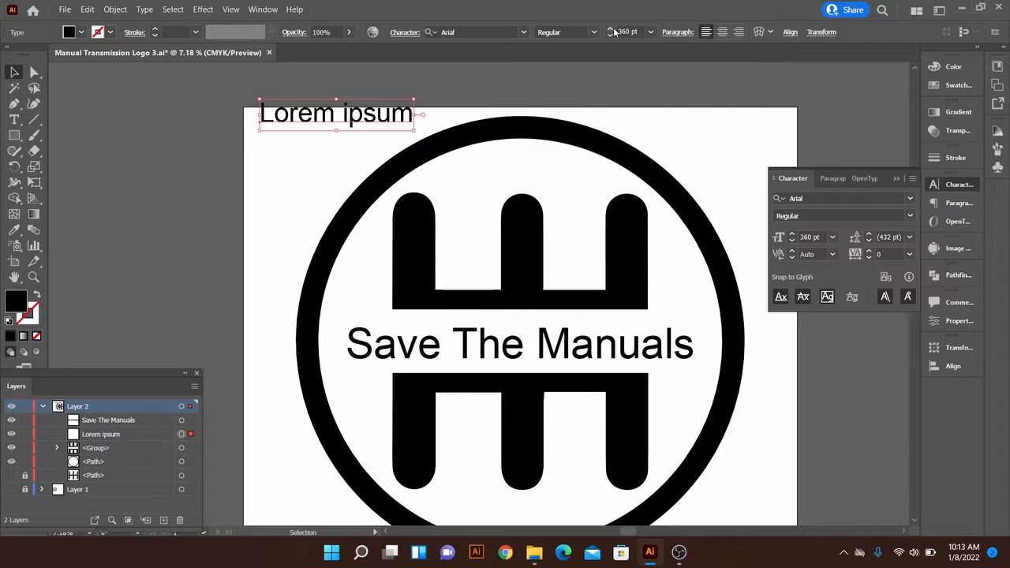
pyautogui.scroll(-2, 623, 32)
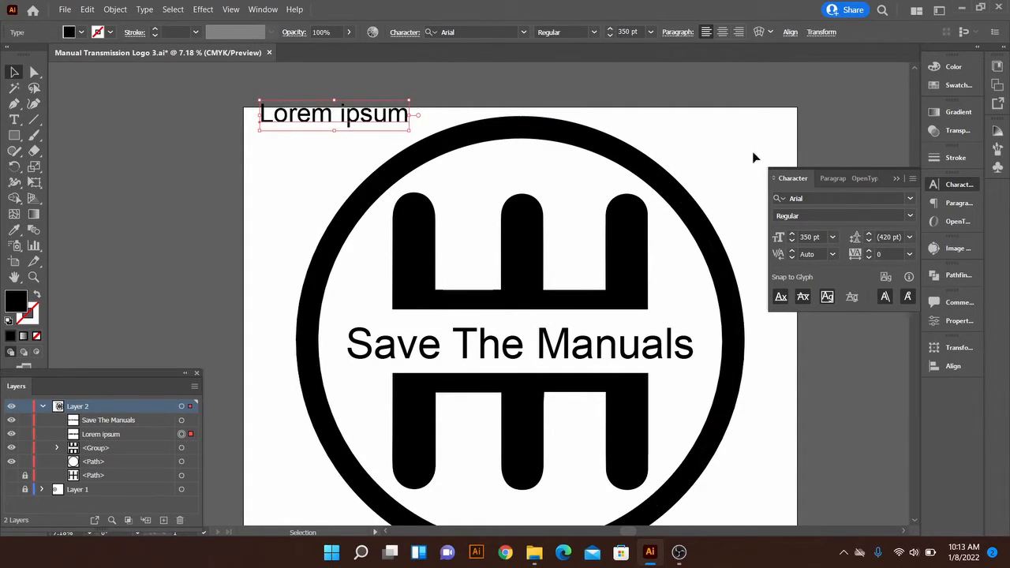
pyautogui.click(263, 9)
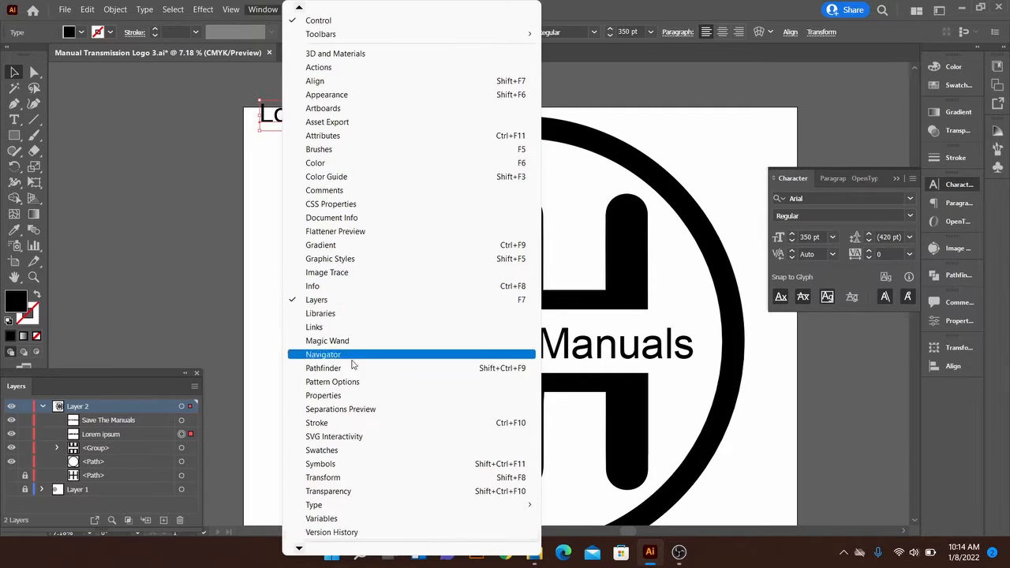
pyautogui.moveTo(413, 505)
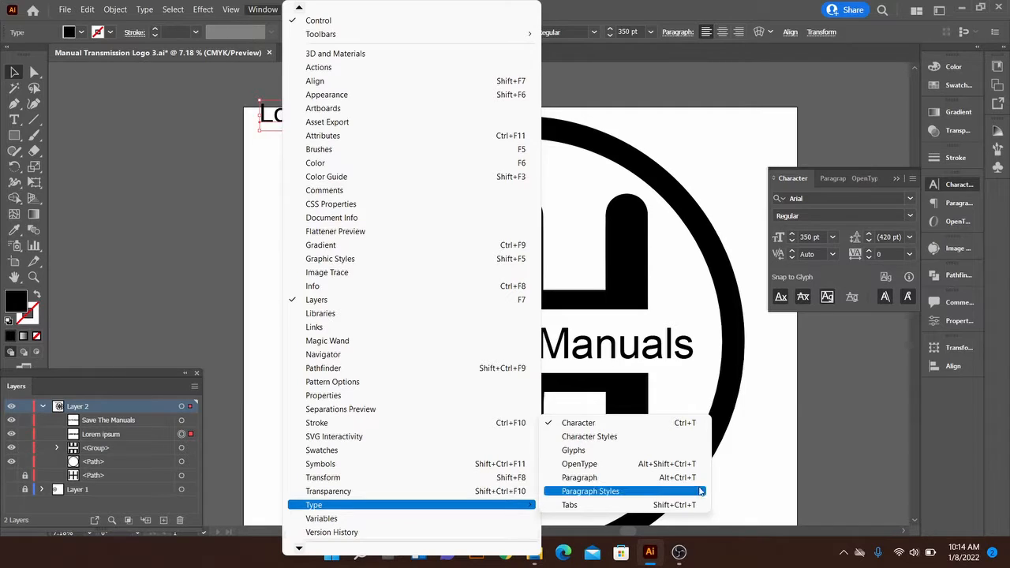
pyautogui.click(762, 361)
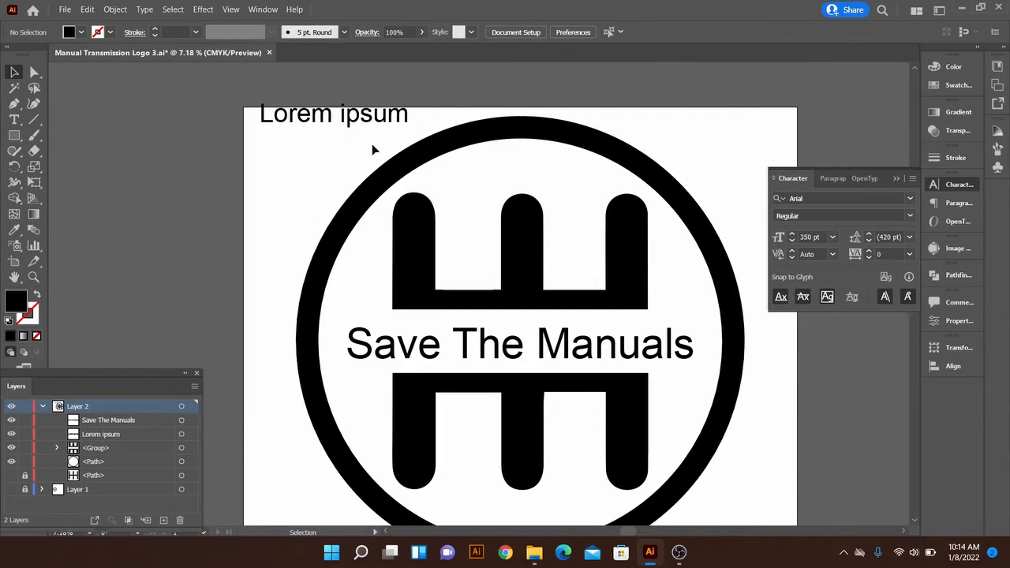
# Delete the "Lorem ipsum" text
pyautogui.moveTo(358, 123); pyautogui.dragTo(348, 147)
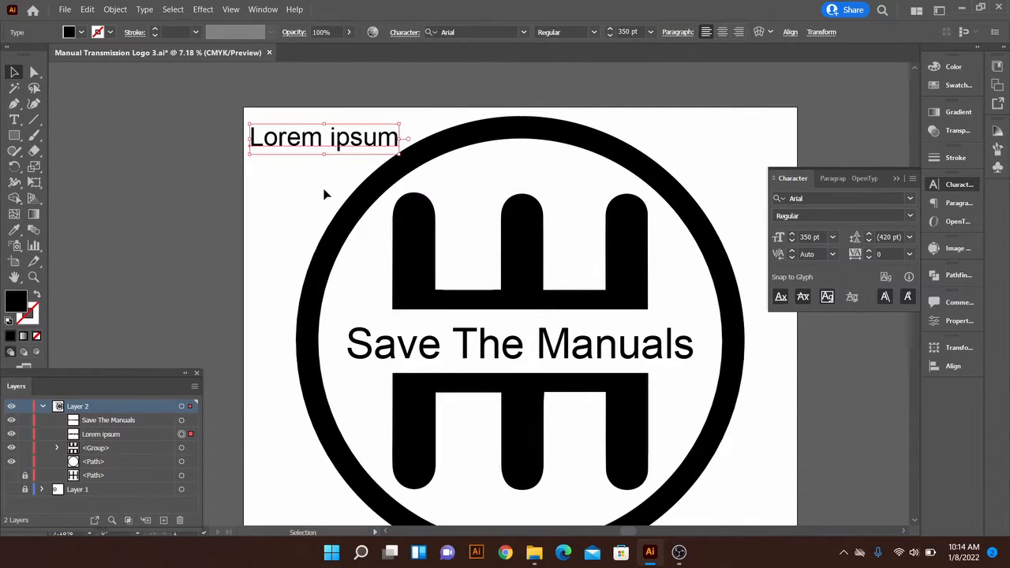
pyautogui.press('Delete')
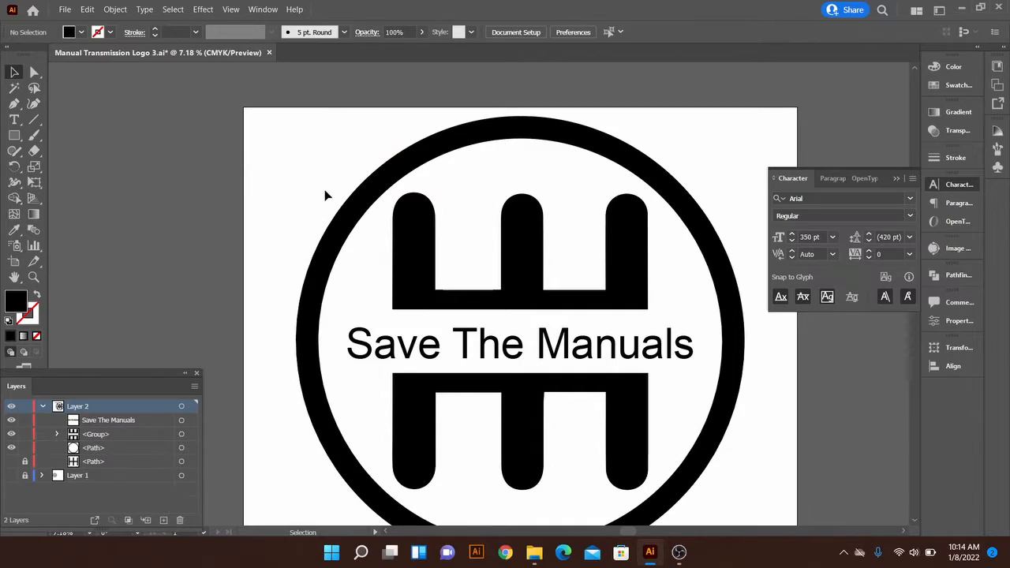
# Select all characters of the "Save The Manuals" title and increase their tracking to 40
pyautogui.click(473, 347)
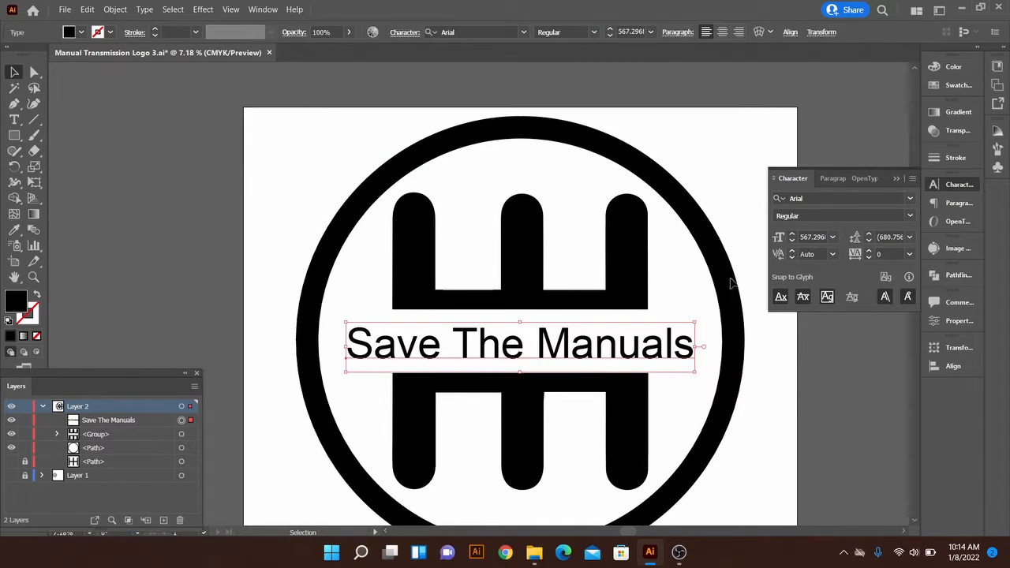
pyautogui.click(668, 273)
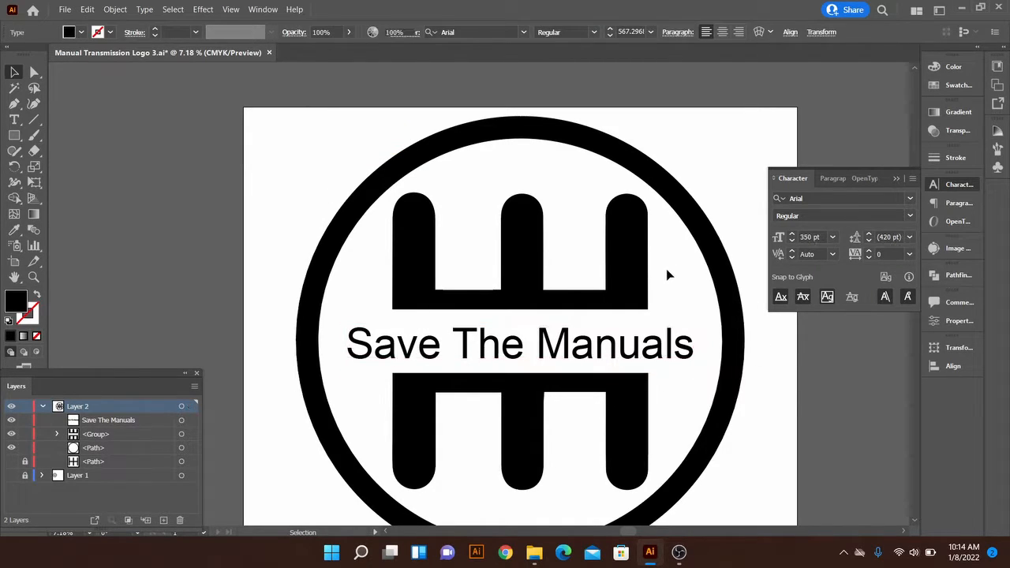
pyautogui.tripleClick(592, 347)
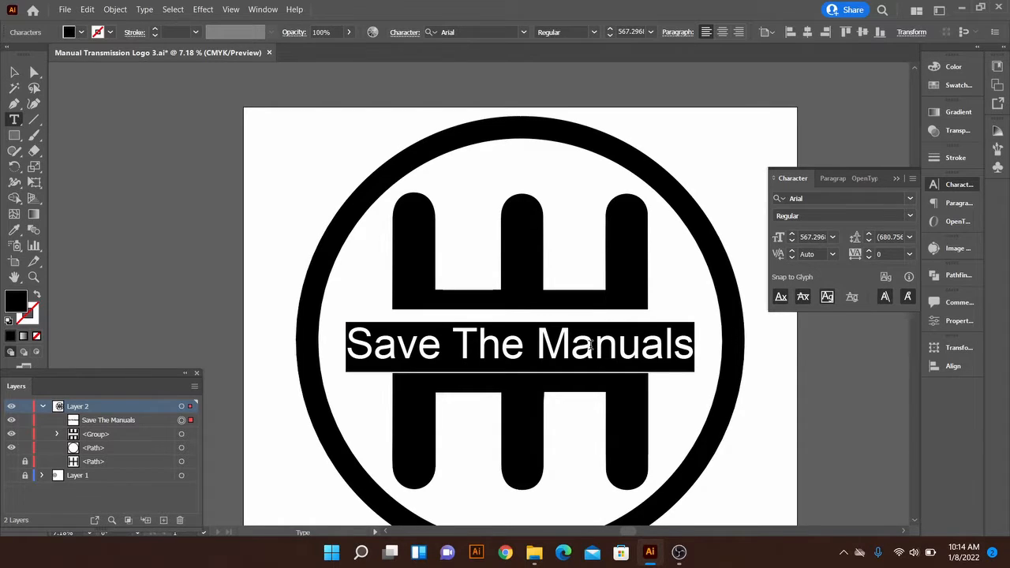
pyautogui.click(592, 345)
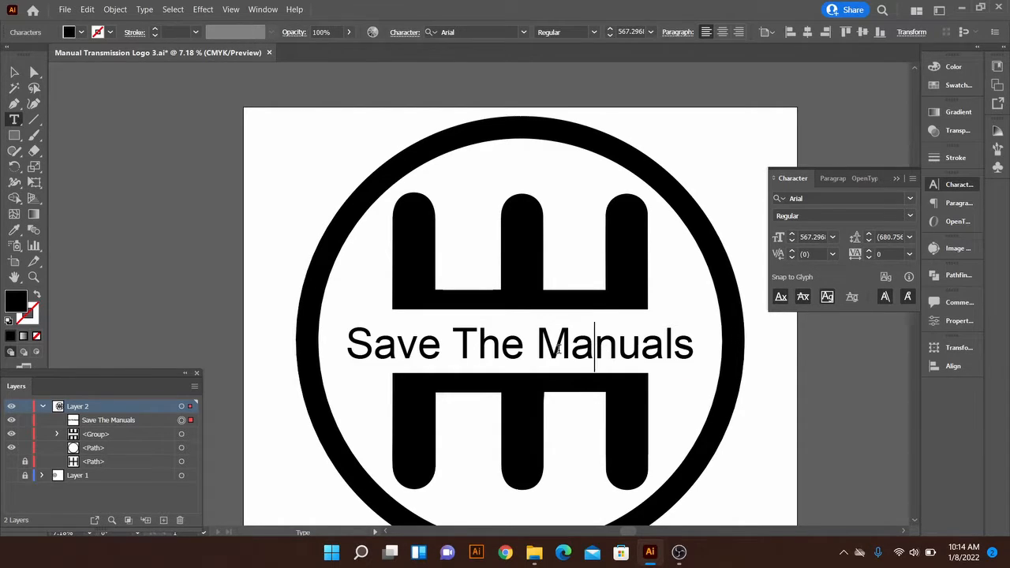
pyautogui.tripleClick(622, 357)
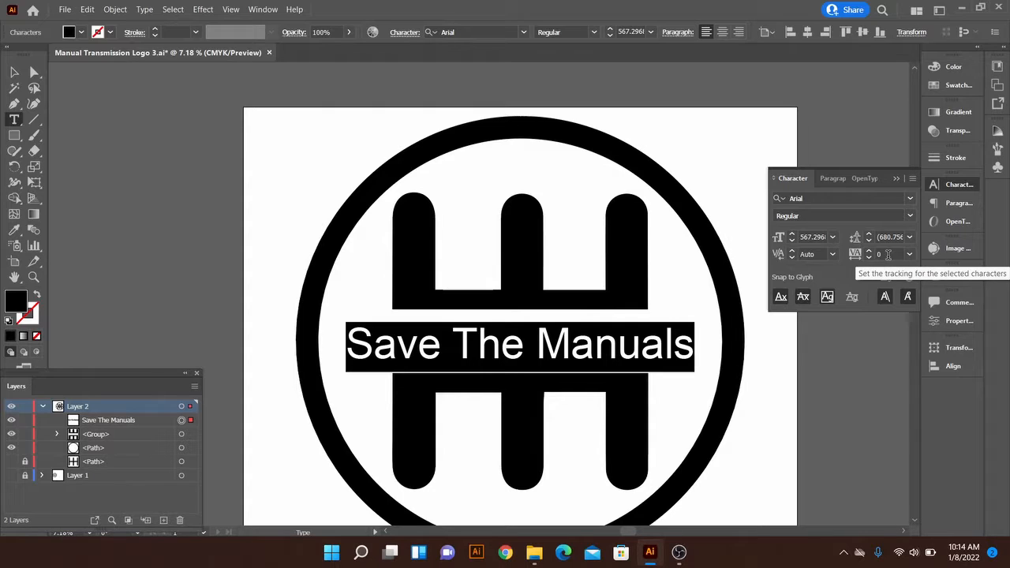
pyautogui.hotkey('alt', 'Left')
pyautogui.hotkey('alt', 'Left')
pyautogui.hotkey('alt', 'Left')
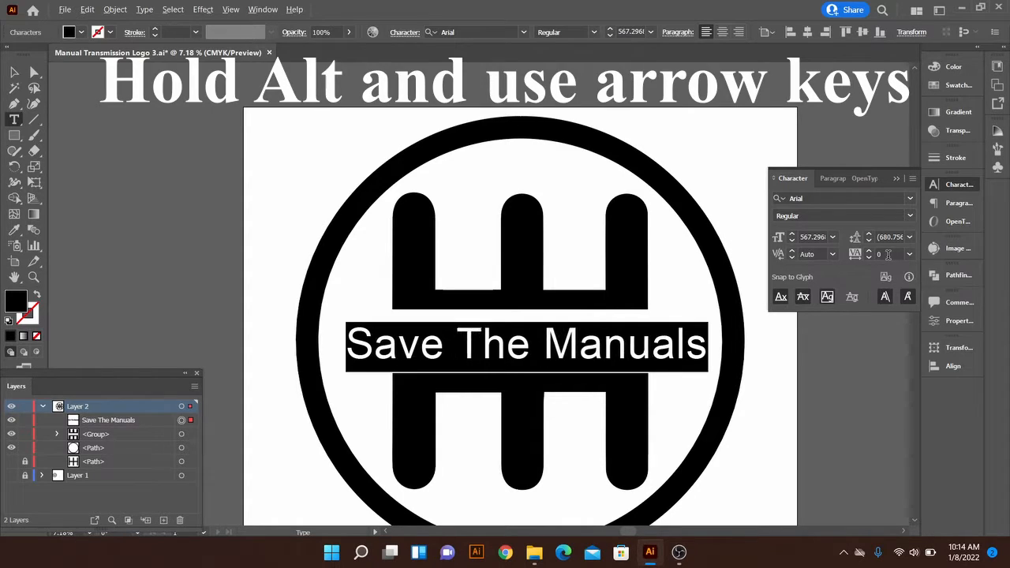
pyautogui.hotkey('alt', 'Right')
pyautogui.hotkey('alt', 'Right')
pyautogui.hotkey('alt', 'Right')
pyautogui.hotkey('alt', 'Right')
pyautogui.hotkey('alt', 'Right')
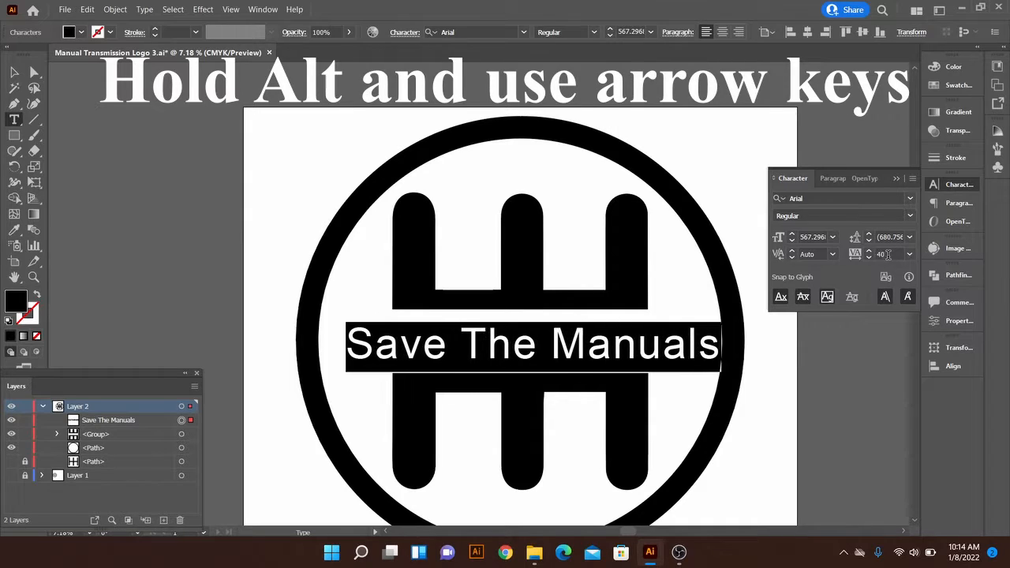
pyautogui.hotkey('alt', 'Left')
pyautogui.hotkey('alt', 'Left')
pyautogui.hotkey('alt', 'Right')
pyautogui.hotkey('alt', 'Right')
pyautogui.hotkey('alt', 'Left')
pyautogui.hotkey('alt', 'Right')
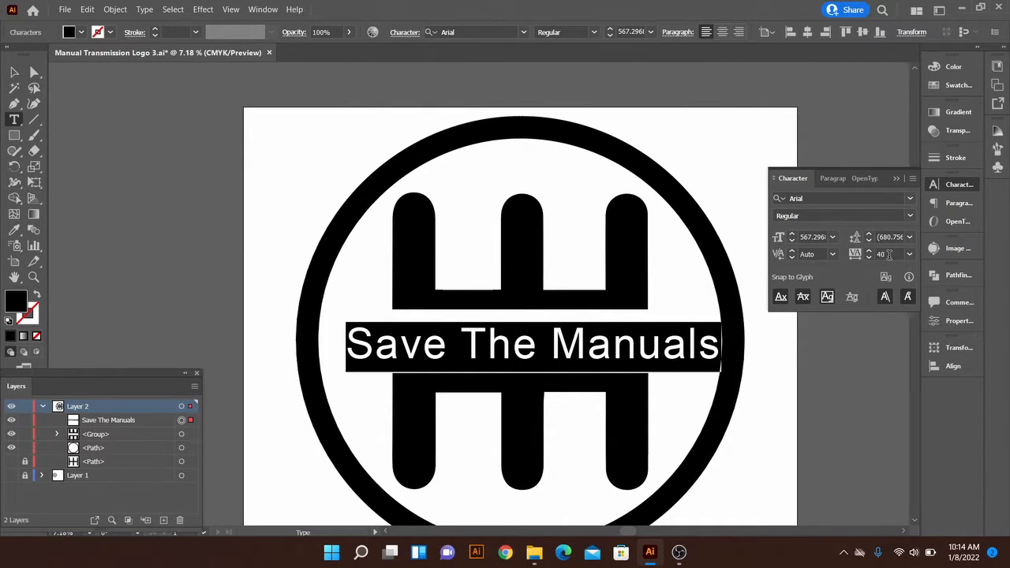
# Set the title's tracking to 50 and leave text editing for the Selection tool
pyautogui.click(892, 253)
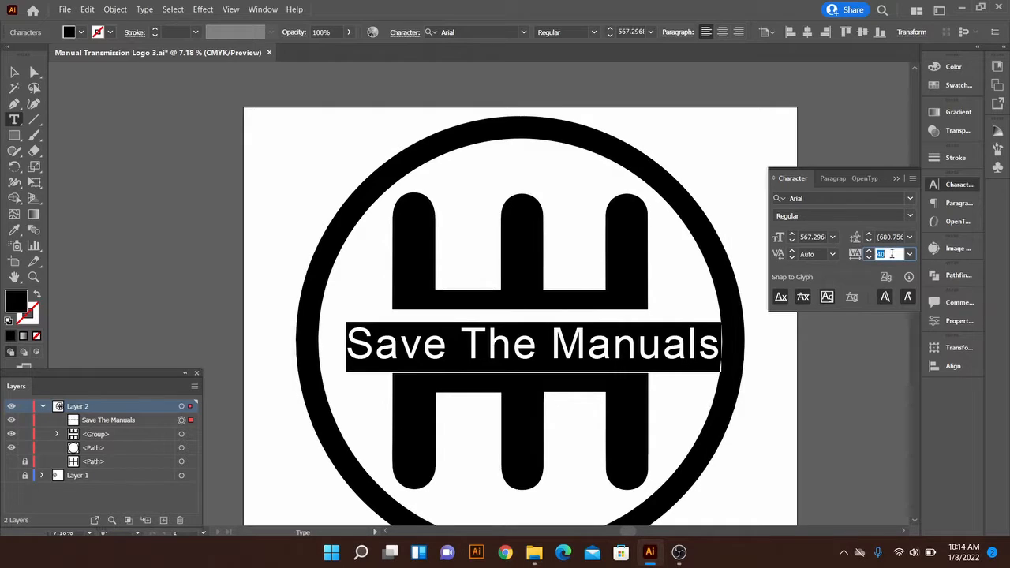
pyautogui.click(914, 253)
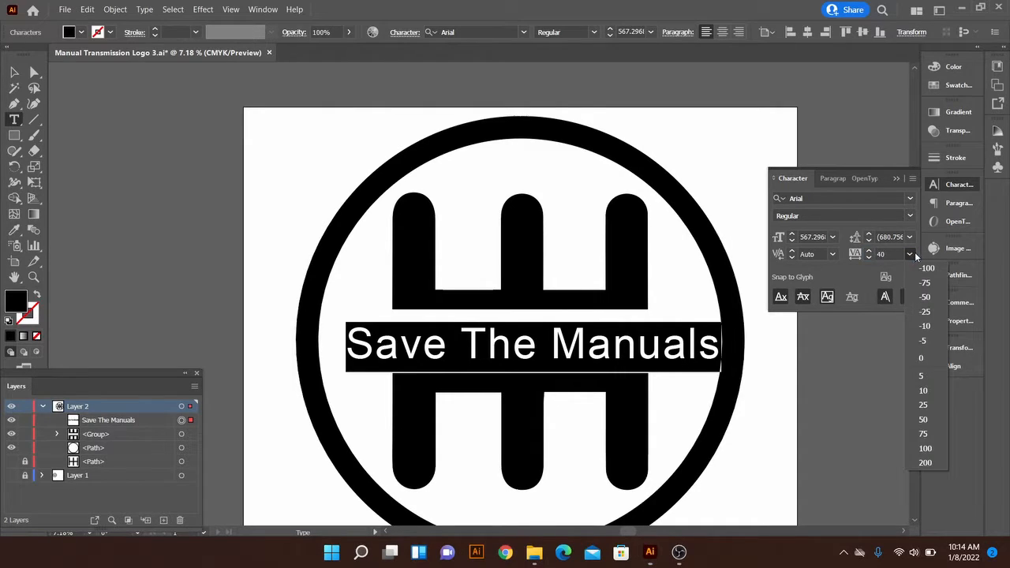
pyautogui.click(924, 420)
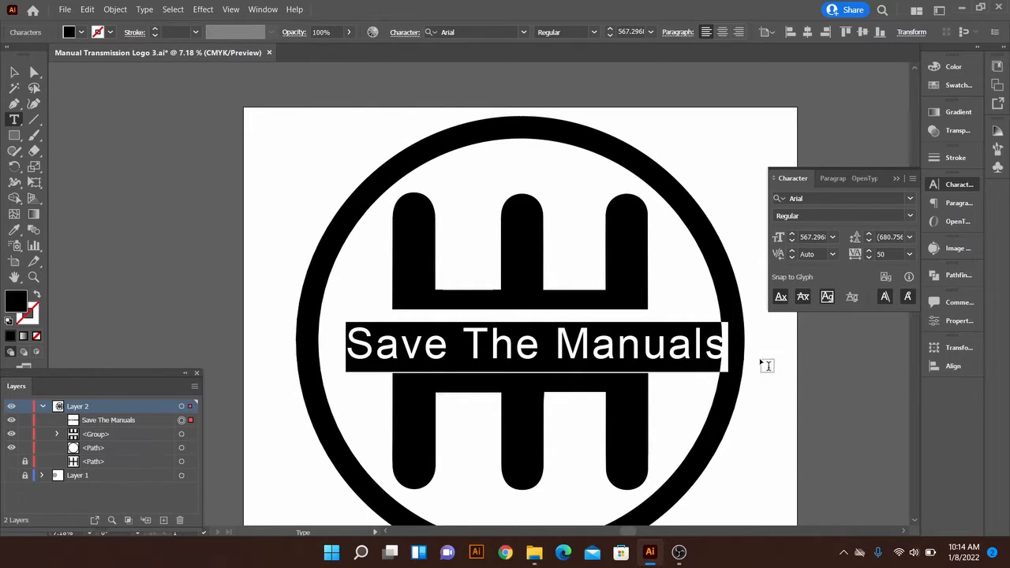
pyautogui.keyDown('ctrl'); pyautogui.click(715, 162); pyautogui.keyUp('ctrl')
pyautogui.press('v')
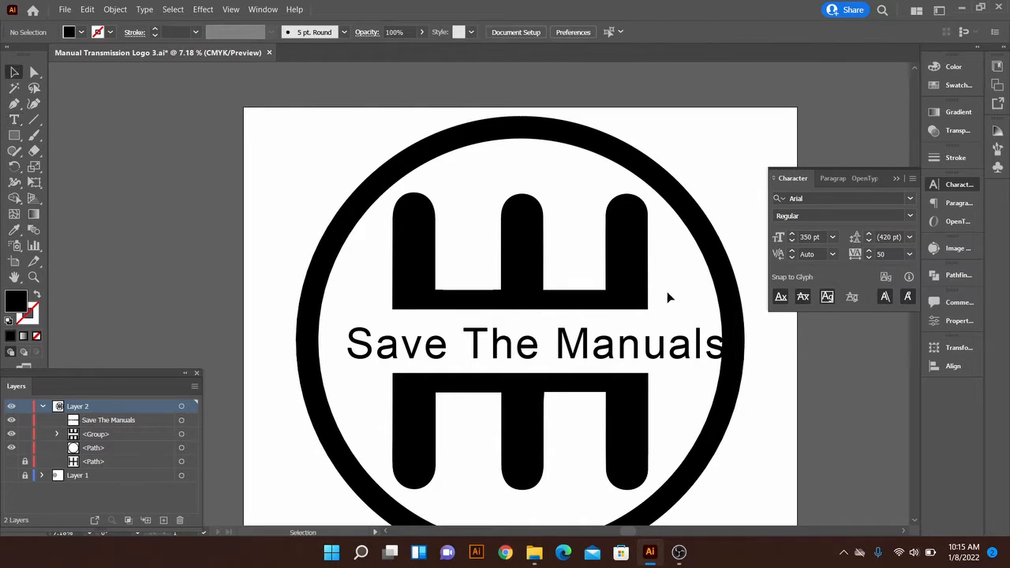
# Move the title slightly left and up to centre it in the circle
pyautogui.moveTo(655, 358); pyautogui.dragTo(644, 355)
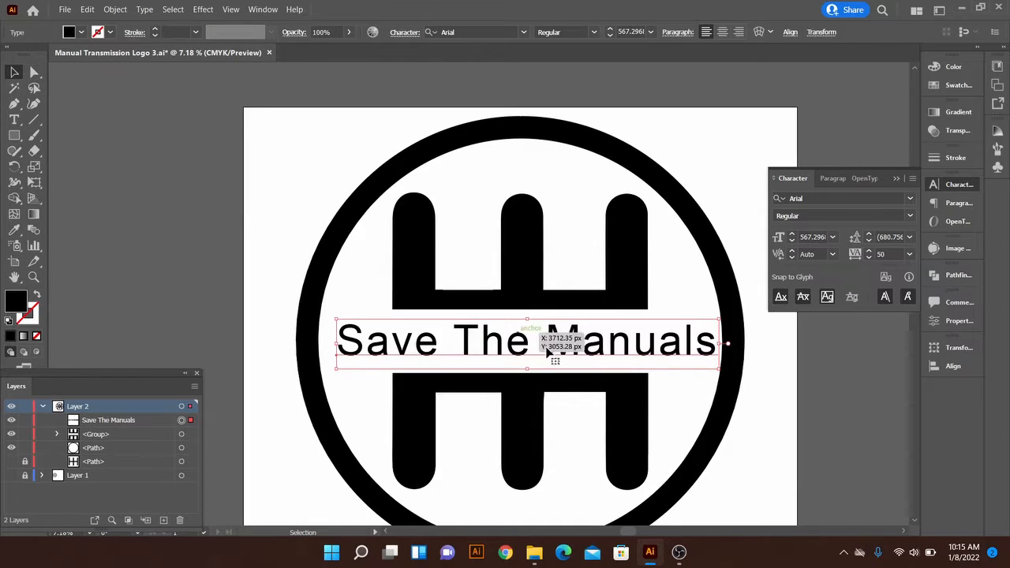
pyautogui.moveTo(584, 351)
pyautogui.mouseDown()
pyautogui.moveTo(580, 341)
pyautogui.moveTo(593, 339)
pyautogui.mouseUp()
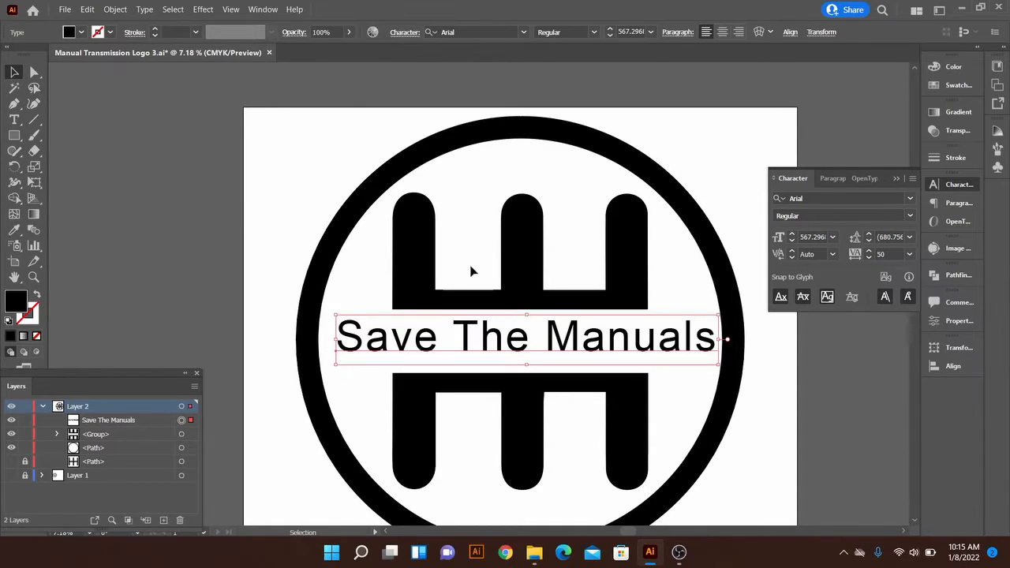
pyautogui.tripleClick(405, 329)
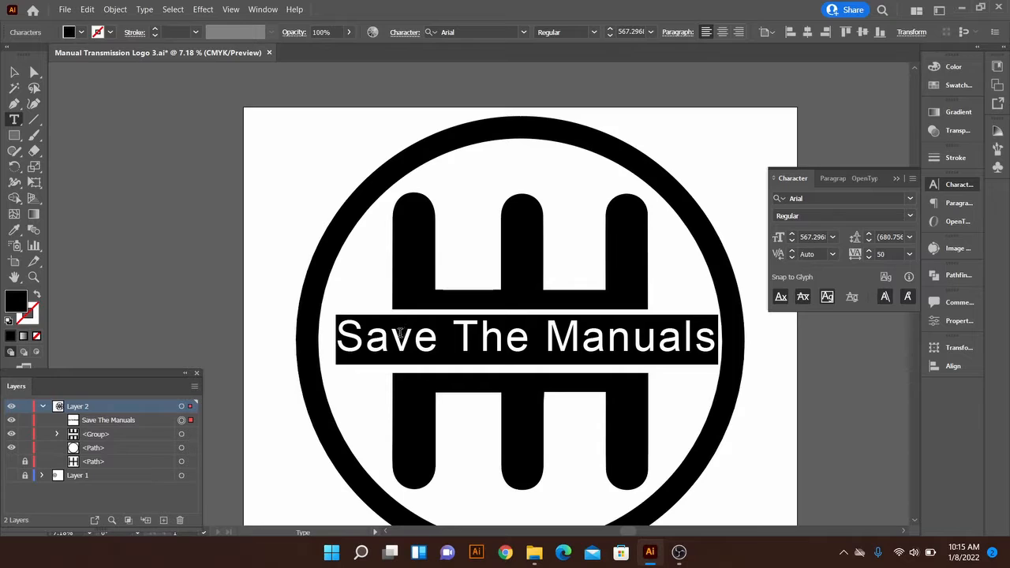
pyautogui.click(310, 162)
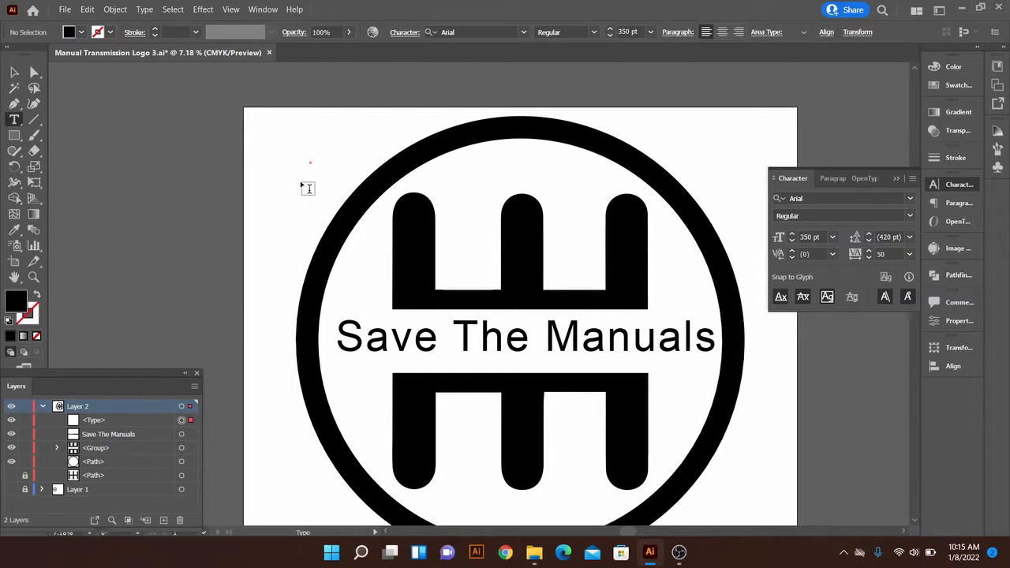
pyautogui.press('Escape')
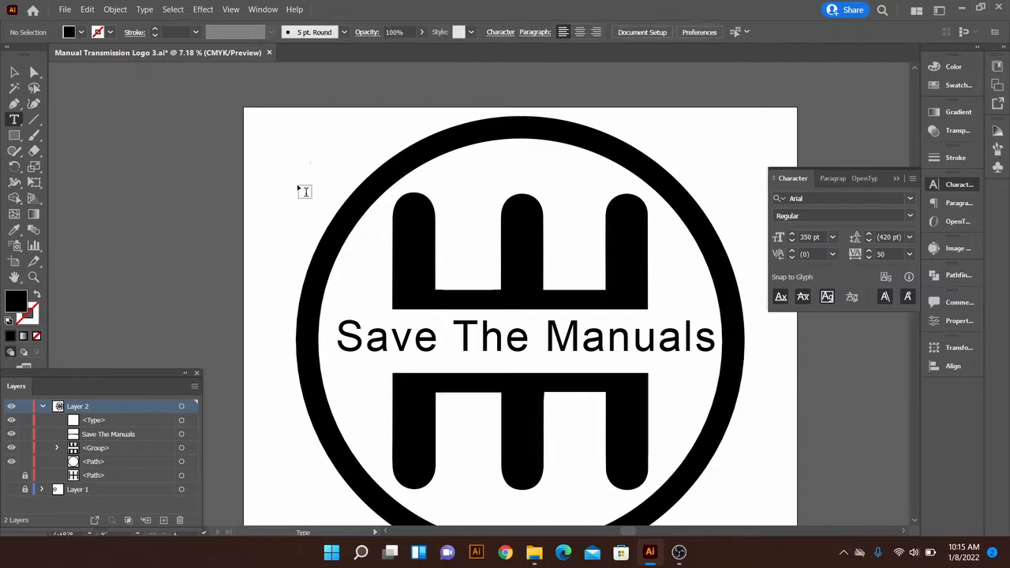
pyautogui.moveTo(297, 155); pyautogui.dragTo(283, 144)
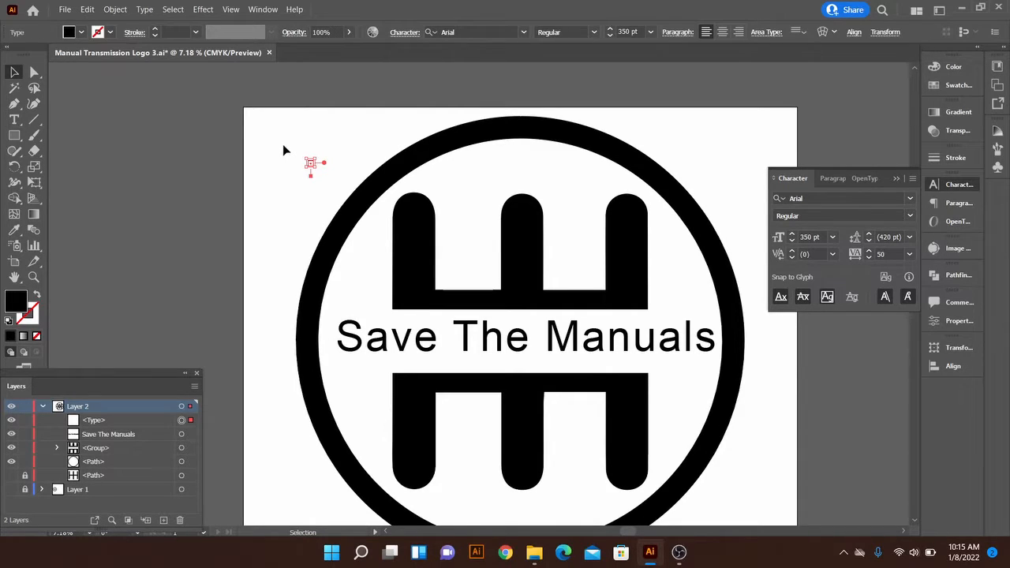
pyautogui.press('Delete')
# Select all the title's text, open the font list and compare the font preview sizes
pyautogui.moveTo(532, 334); pyautogui.dragTo(529, 338)
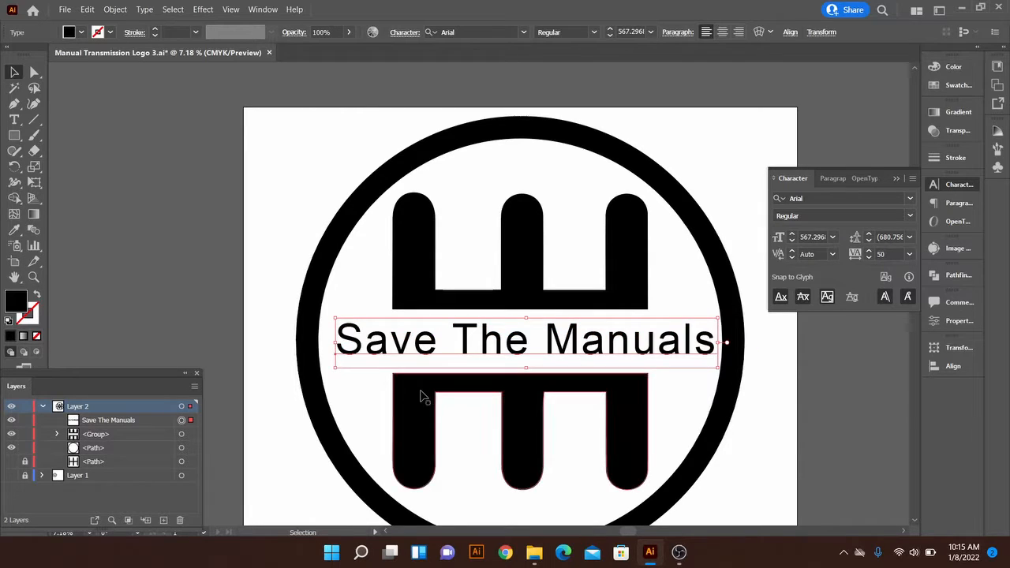
pyautogui.click(136, 420)
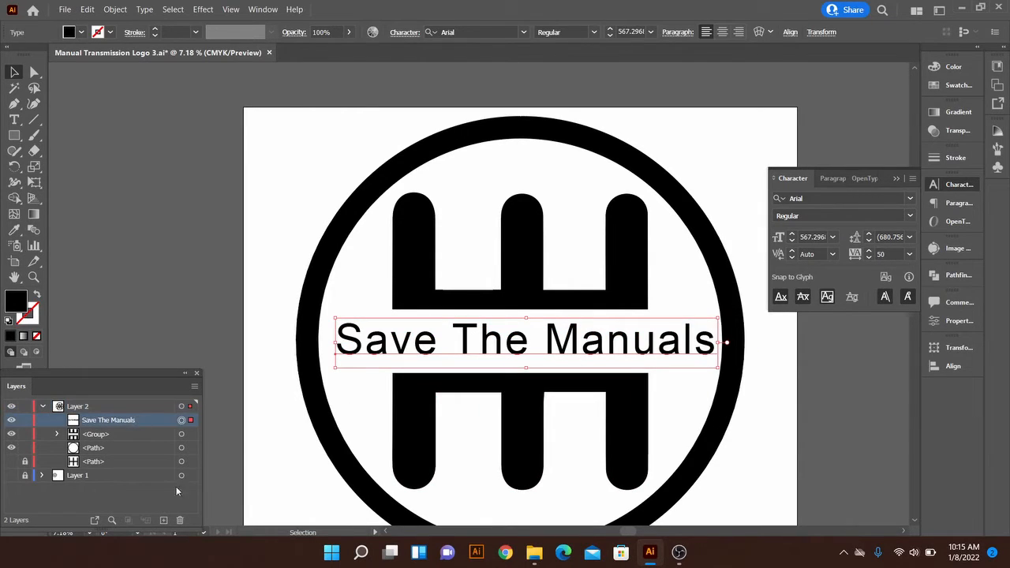
pyautogui.click(212, 296)
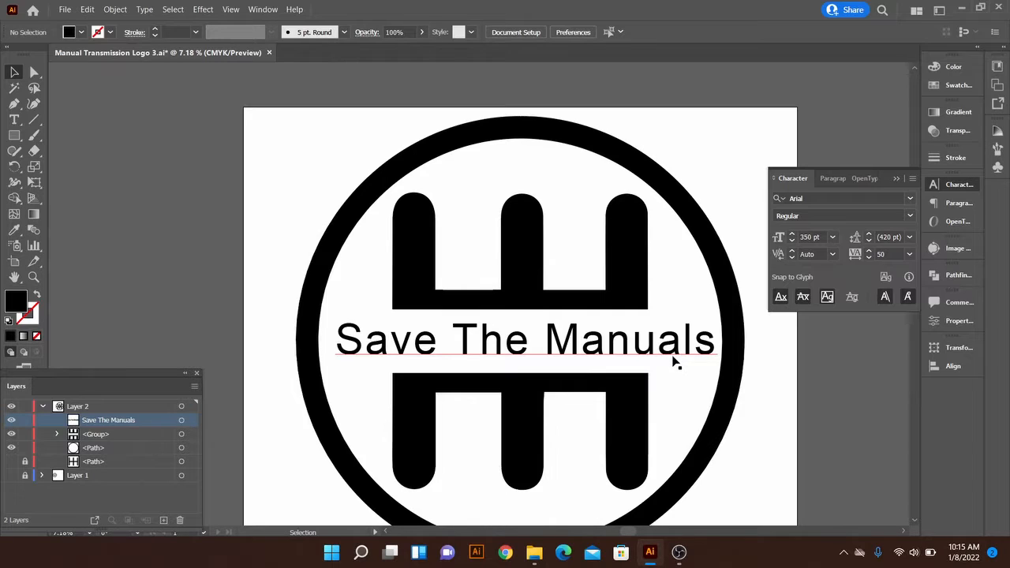
pyautogui.doubleClick(649, 357)
pyautogui.hotkey('ctrl', 'a')
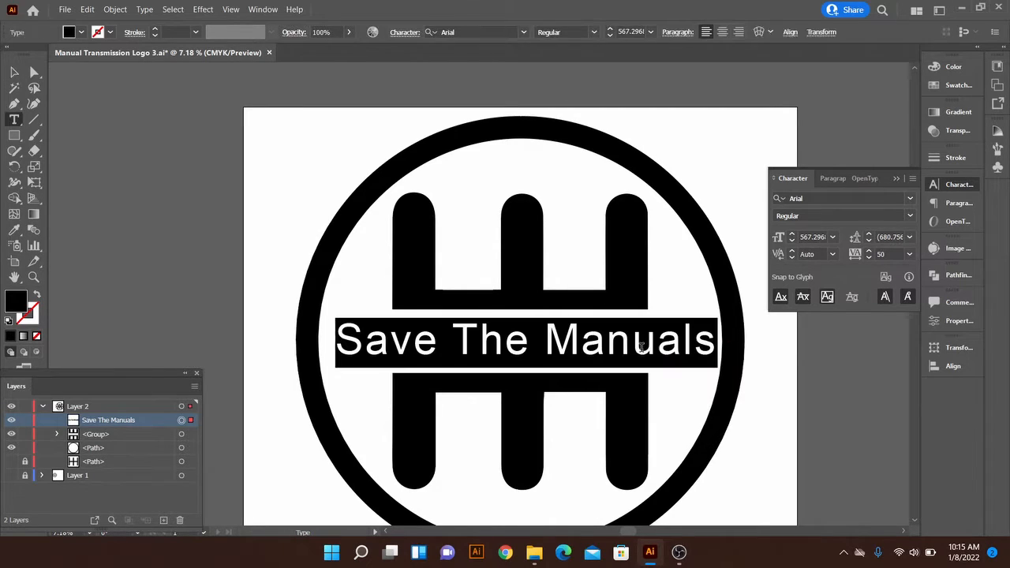
pyautogui.click(912, 196)
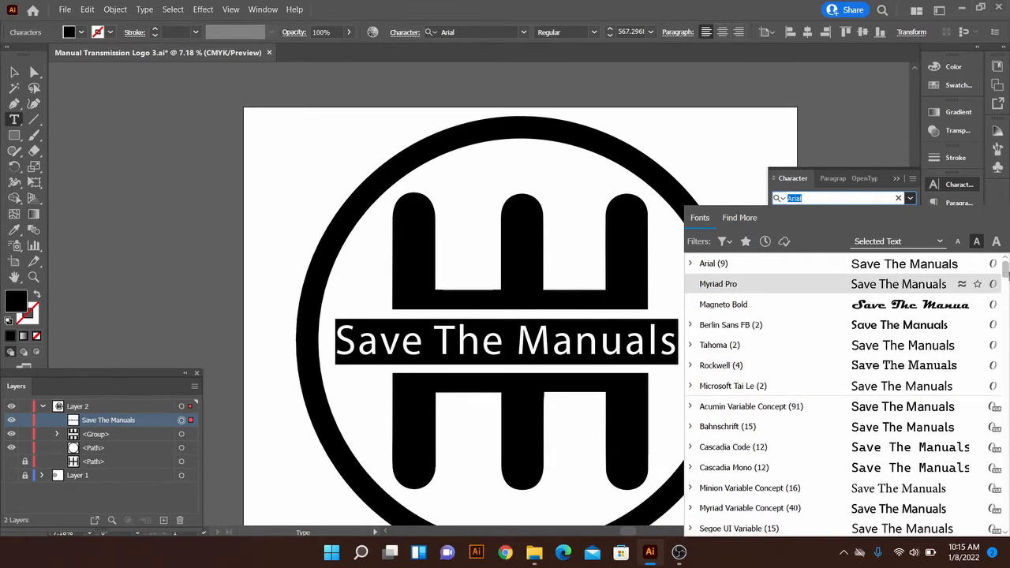
pyautogui.moveTo(1007, 274)
pyautogui.mouseDown()
pyautogui.moveTo(996, 450)
pyautogui.moveTo(1004, 289)
pyautogui.moveTo(993, 269)
pyautogui.mouseUp()
pyautogui.click(957, 242)
pyautogui.click(977, 242)
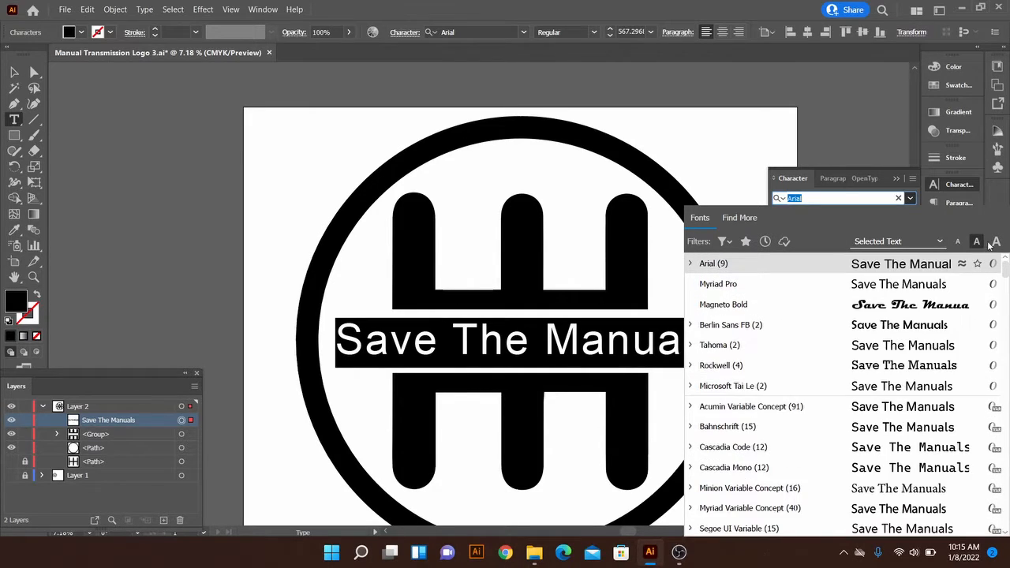
pyautogui.click(996, 242)
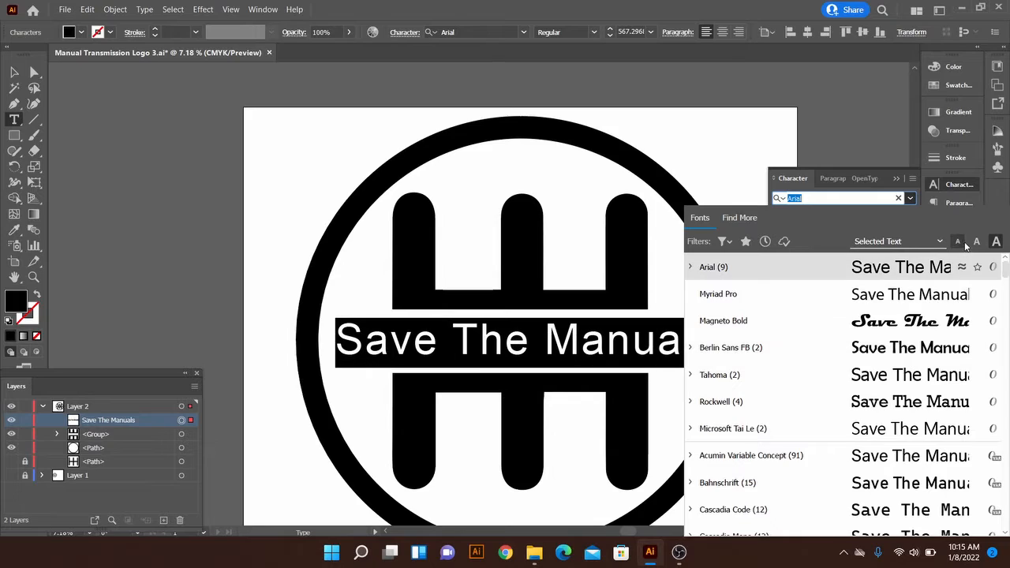
pyautogui.click(977, 241)
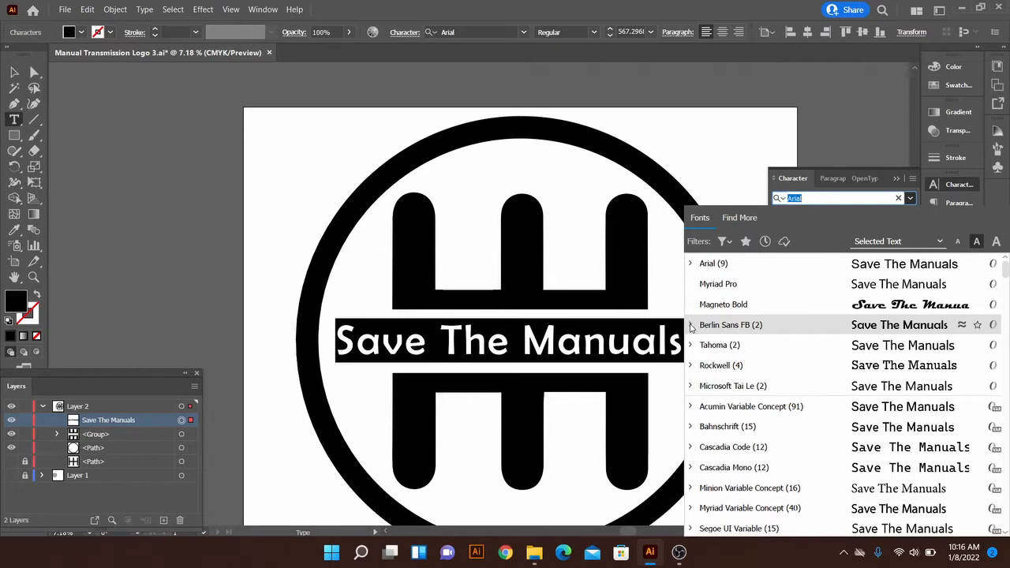
# Change the title's font to Arial Bold
pyautogui.click(691, 265)
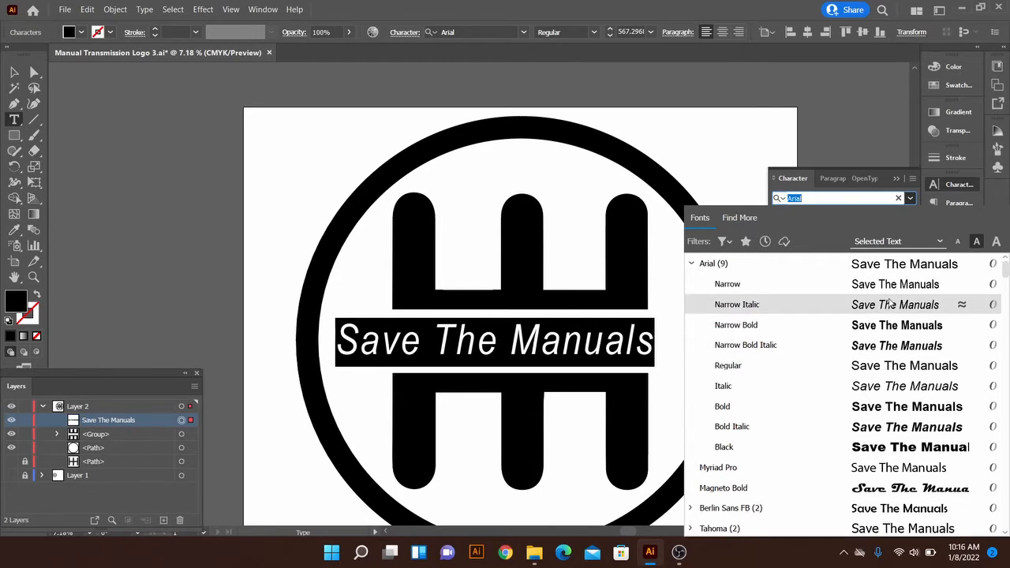
pyautogui.click(730, 406)
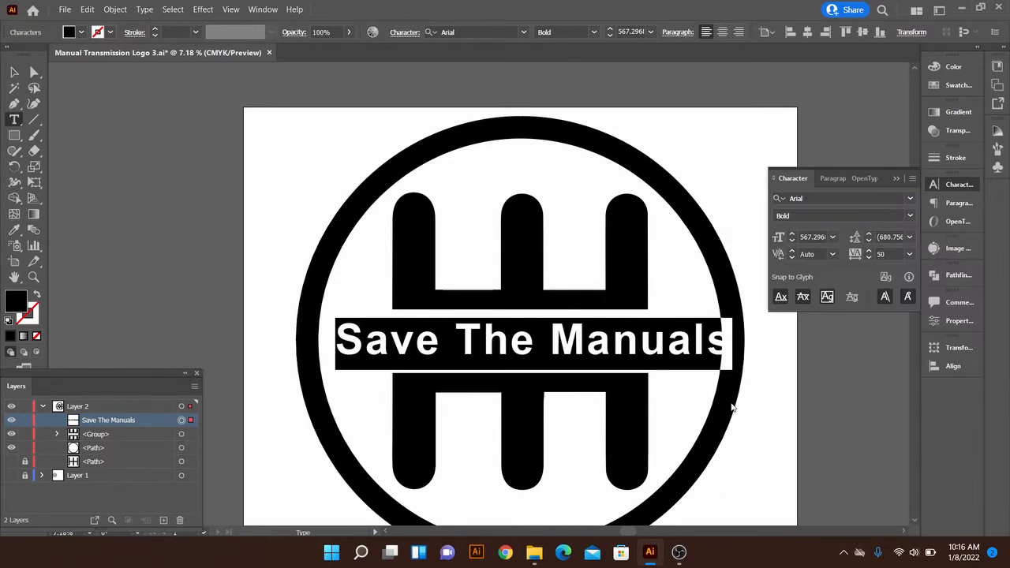
pyautogui.press('Escape')
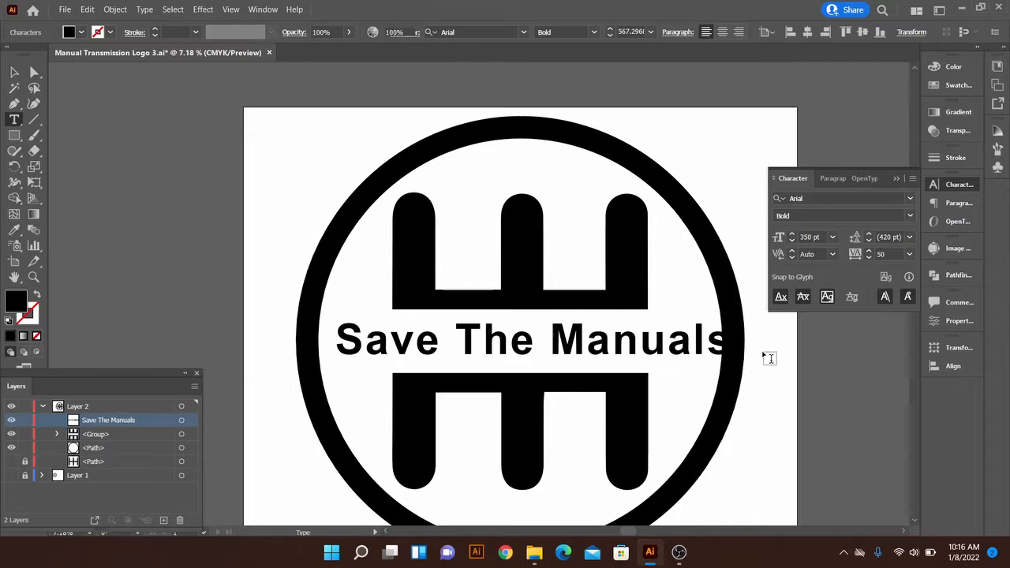
# Reduce the title's tracking to 10 and recentre the title horizontally inside the circle
pyautogui.moveTo(699, 354); pyautogui.dragTo(656, 356)
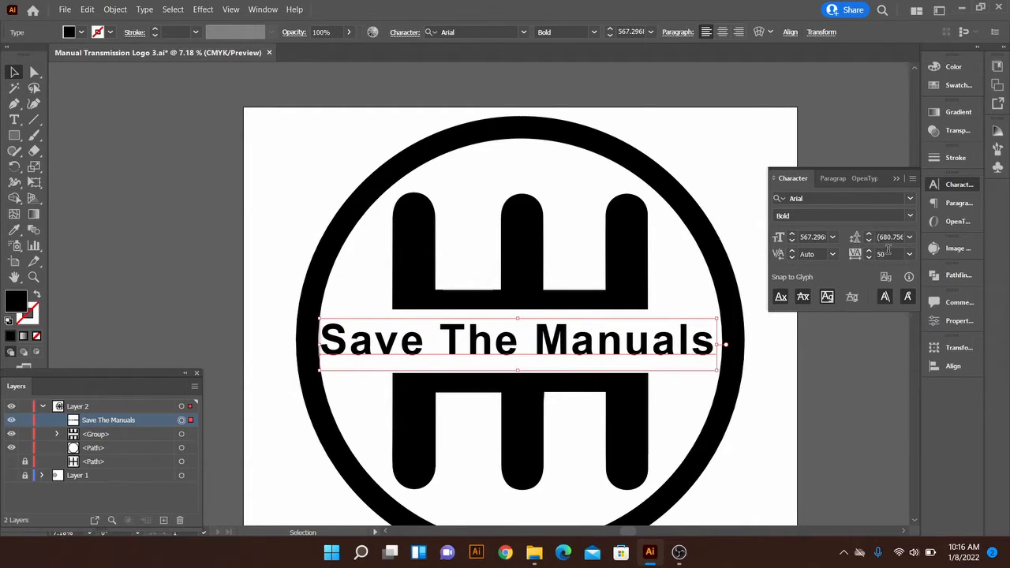
pyautogui.scroll(-2, 888, 250)
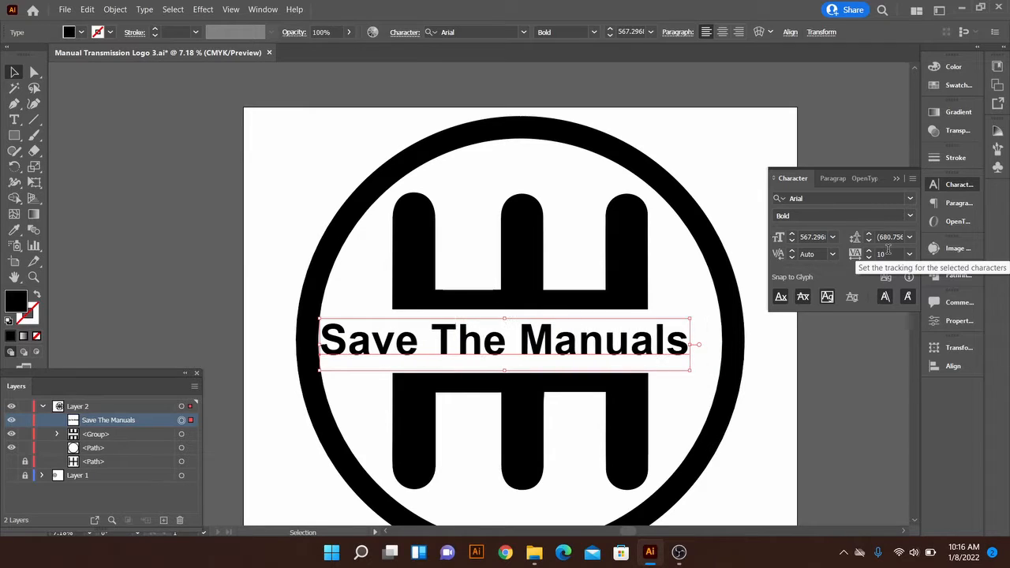
pyautogui.click(774, 378)
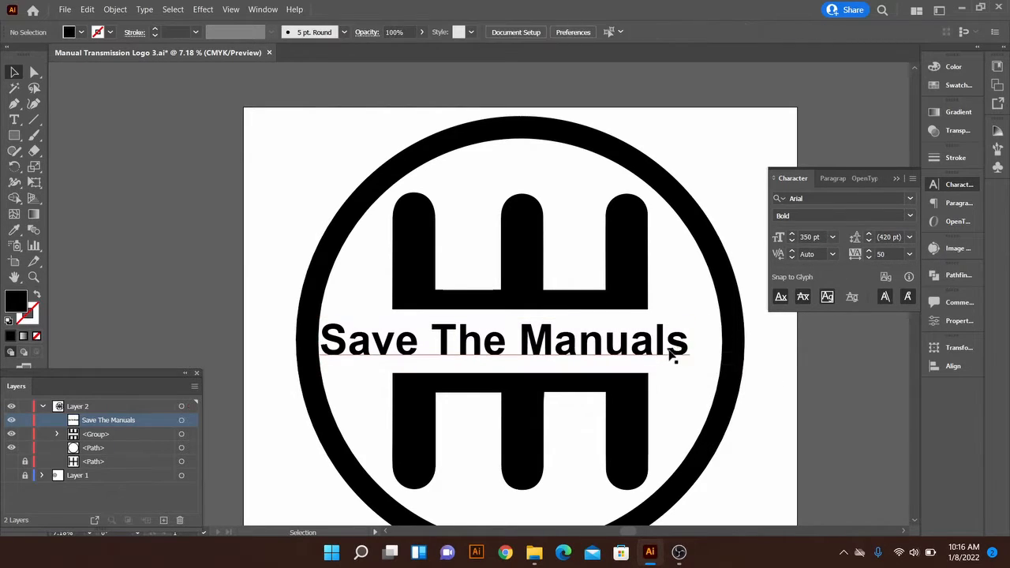
pyautogui.moveTo(672, 356); pyautogui.dragTo(684, 356)
pyautogui.click(760, 383)
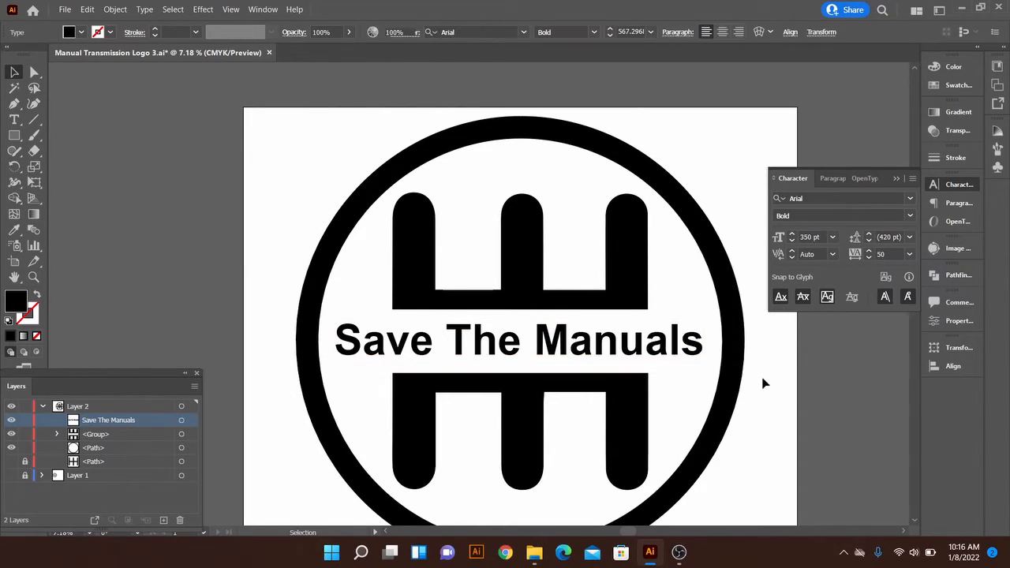
# Select the title and browse the Type menu's font and special character options
pyautogui.click(668, 357)
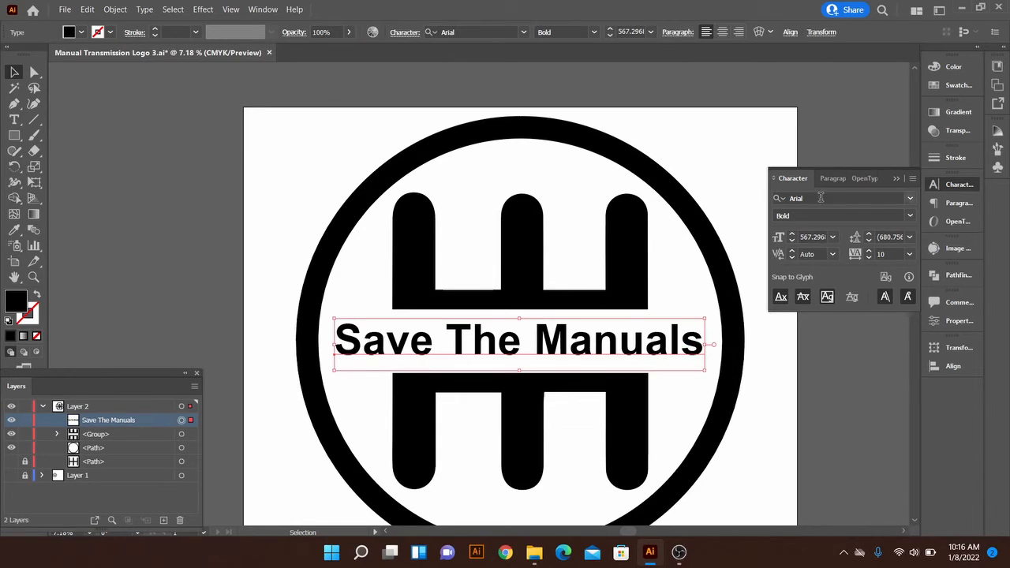
pyautogui.click(145, 11)
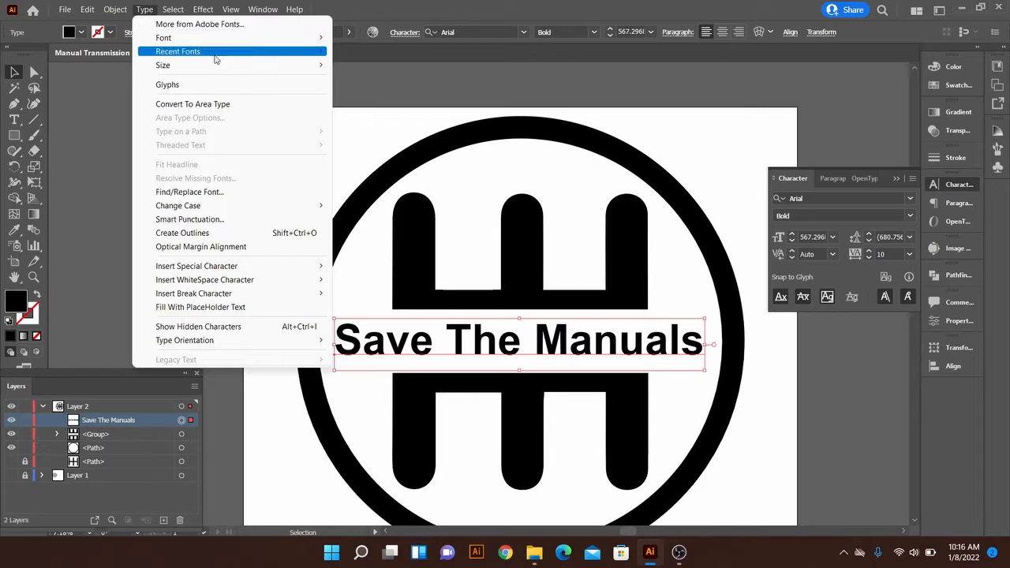
pyautogui.moveTo(222, 40)
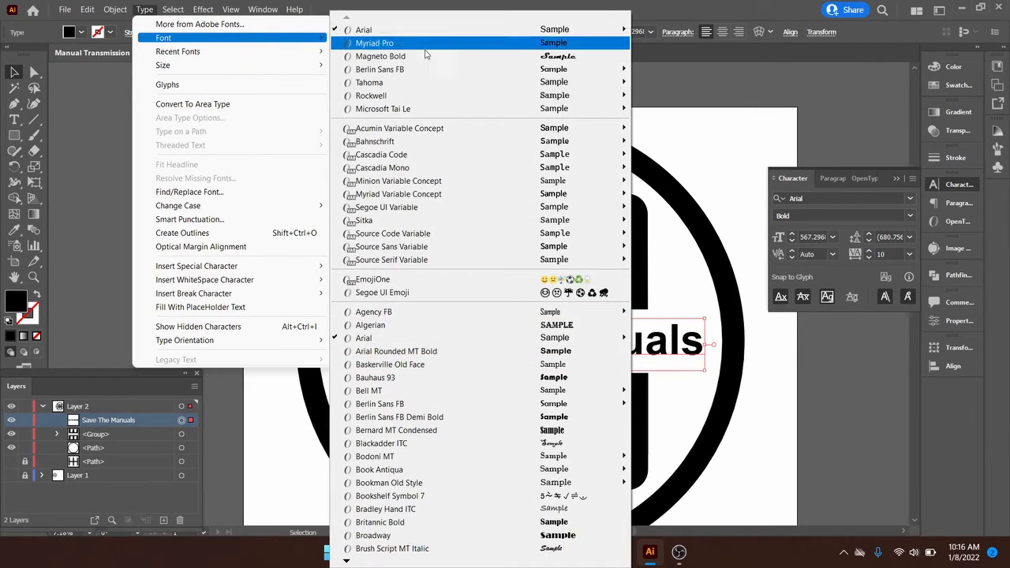
pyautogui.moveTo(592, 154)
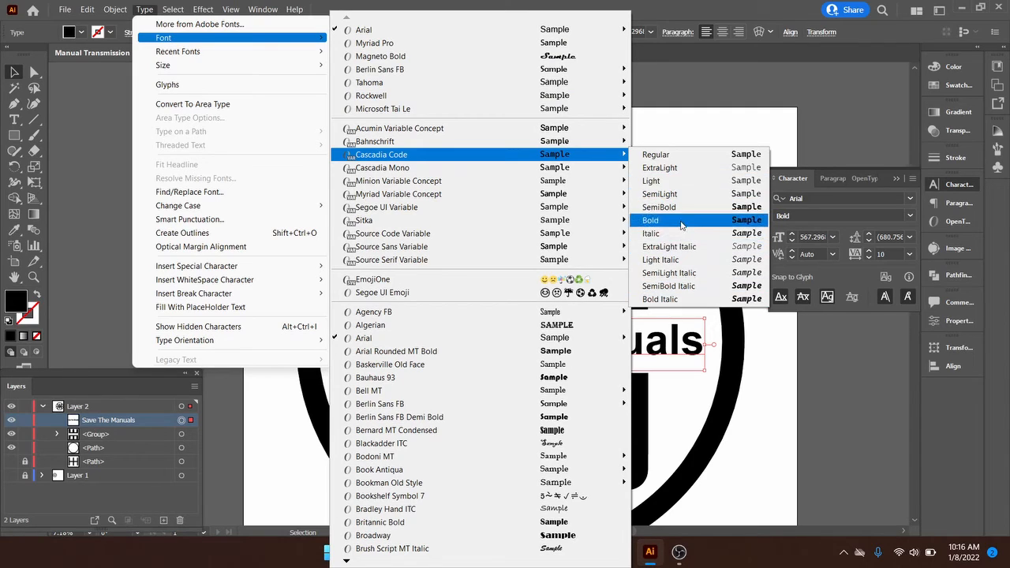
pyautogui.moveTo(251, 69)
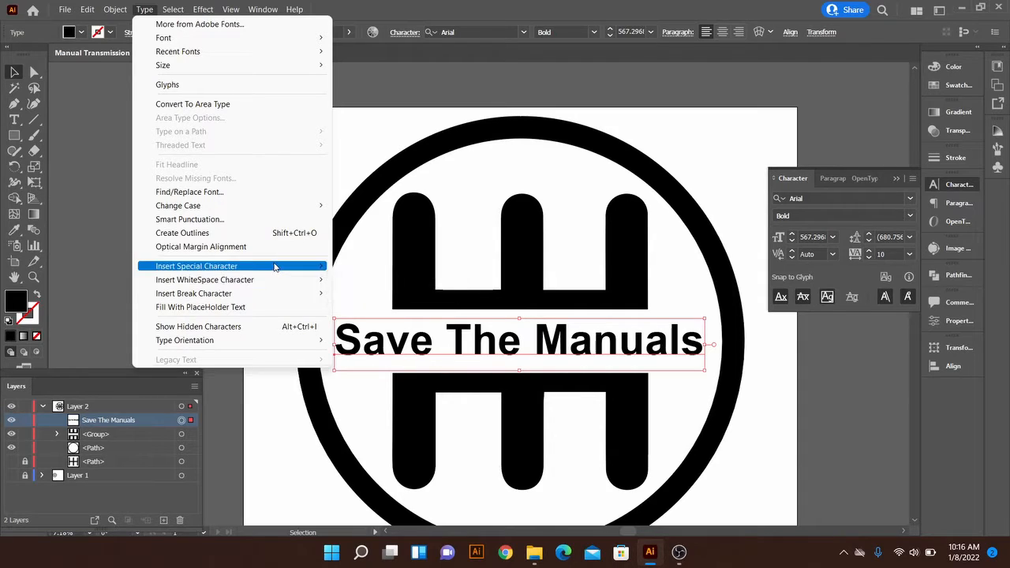
pyautogui.moveTo(275, 268)
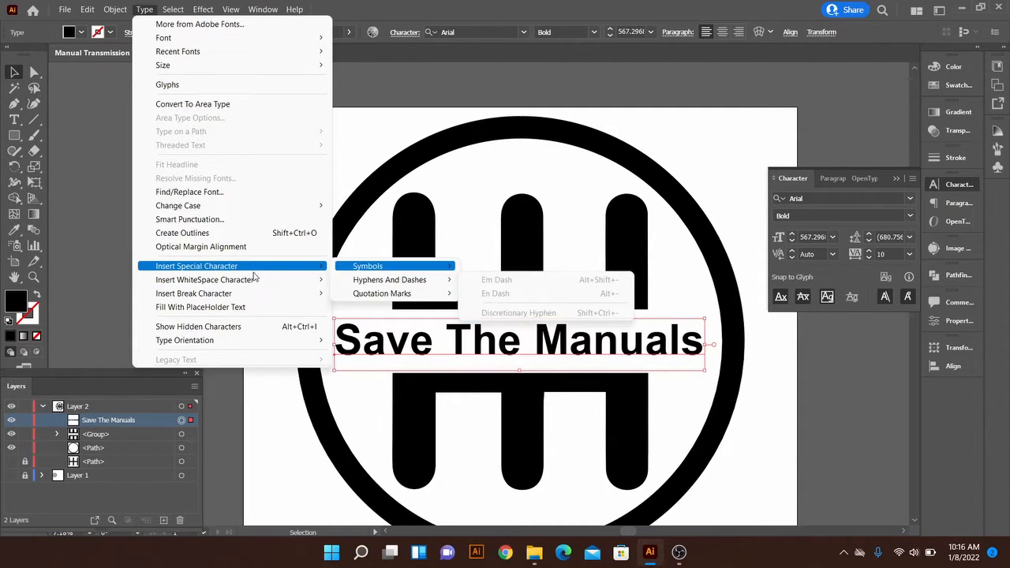
pyautogui.moveTo(236, 283)
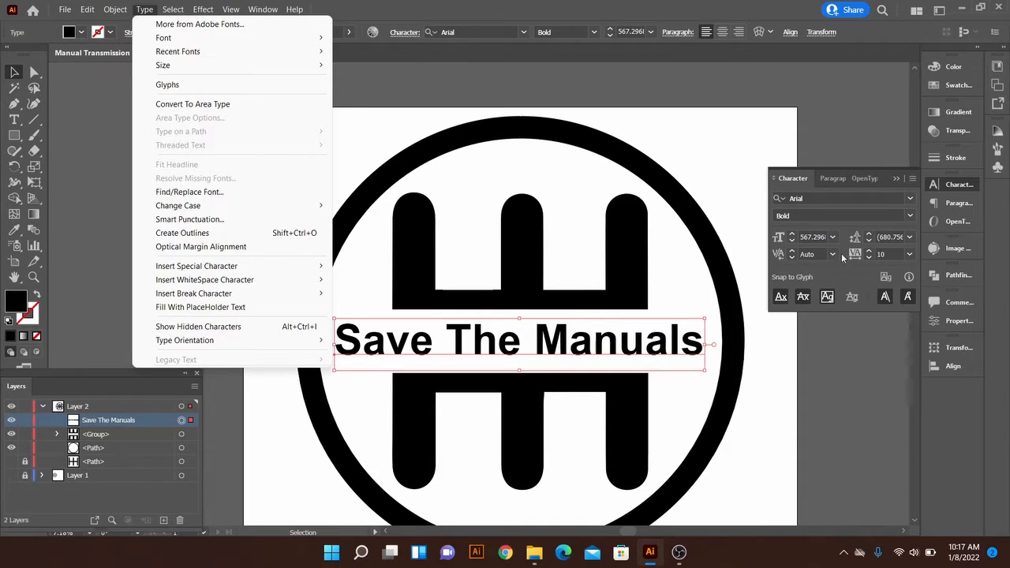
pyautogui.click(750, 156)
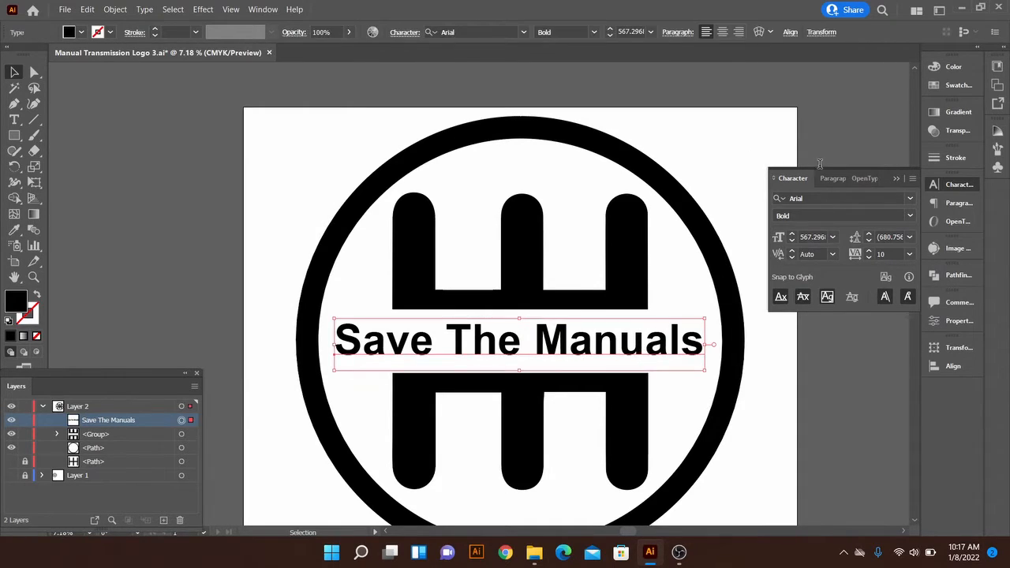
# Fill the title with red from the swatches and apply a black stroke to it
pyautogui.click(952, 85)
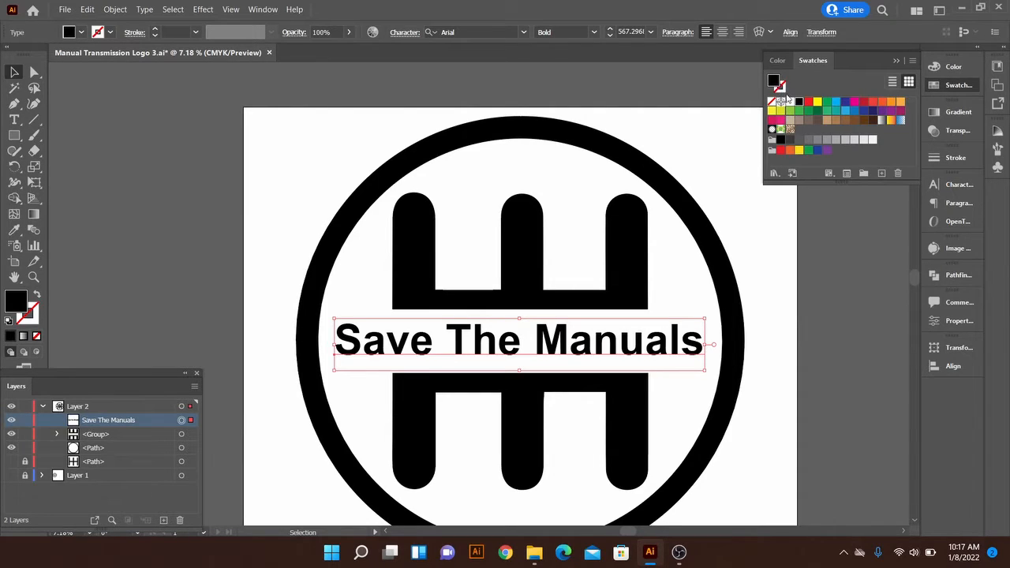
pyautogui.click(810, 104)
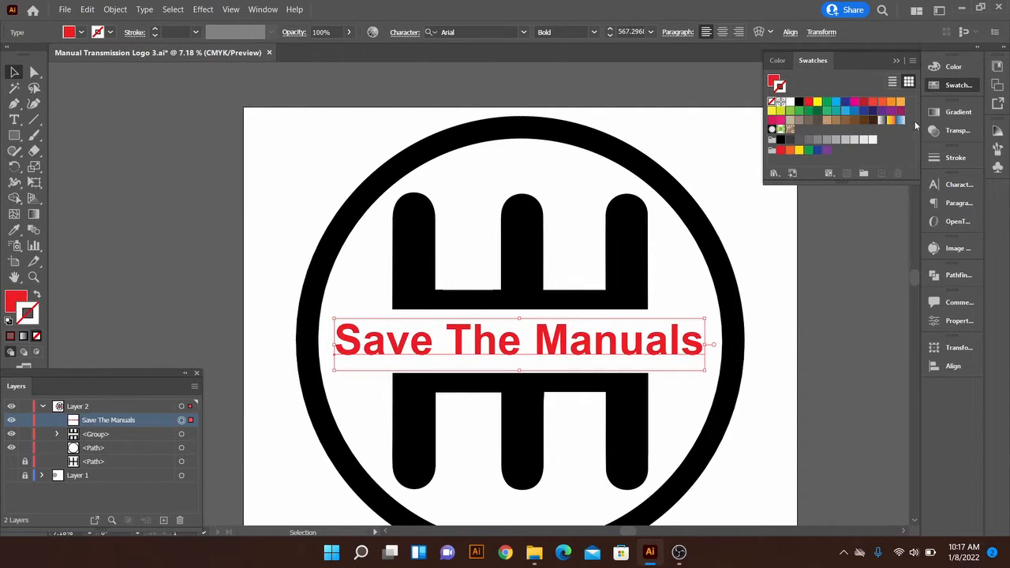
pyautogui.click(964, 159)
pyautogui.click(951, 85)
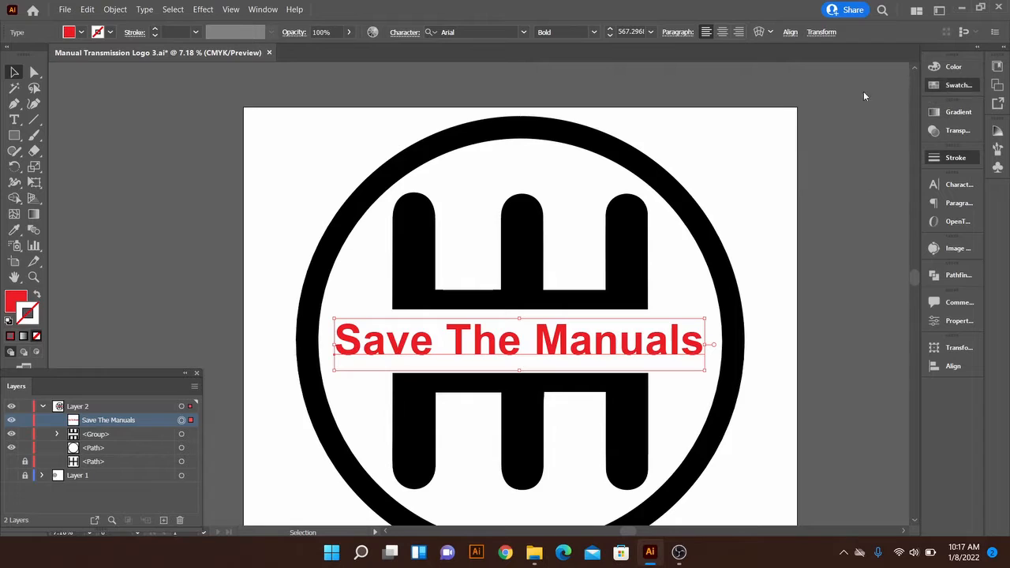
pyautogui.click(799, 102)
# Set the title's stroke weight to 12 pt
pyautogui.click(956, 158)
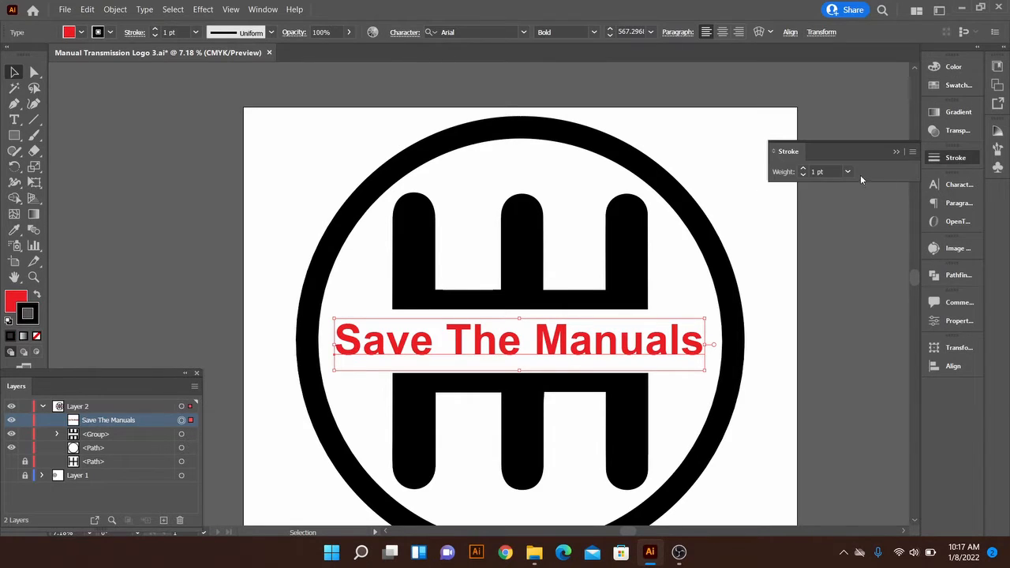
pyautogui.click(849, 171)
pyautogui.click(868, 361)
pyautogui.click(809, 304)
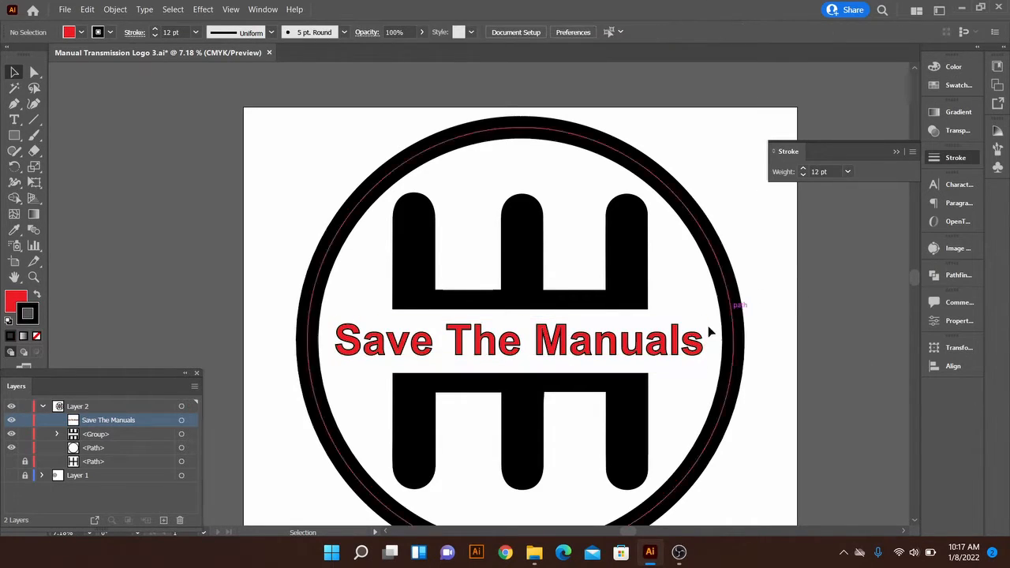
# Convert the title text to outlines
pyautogui.click(655, 347)
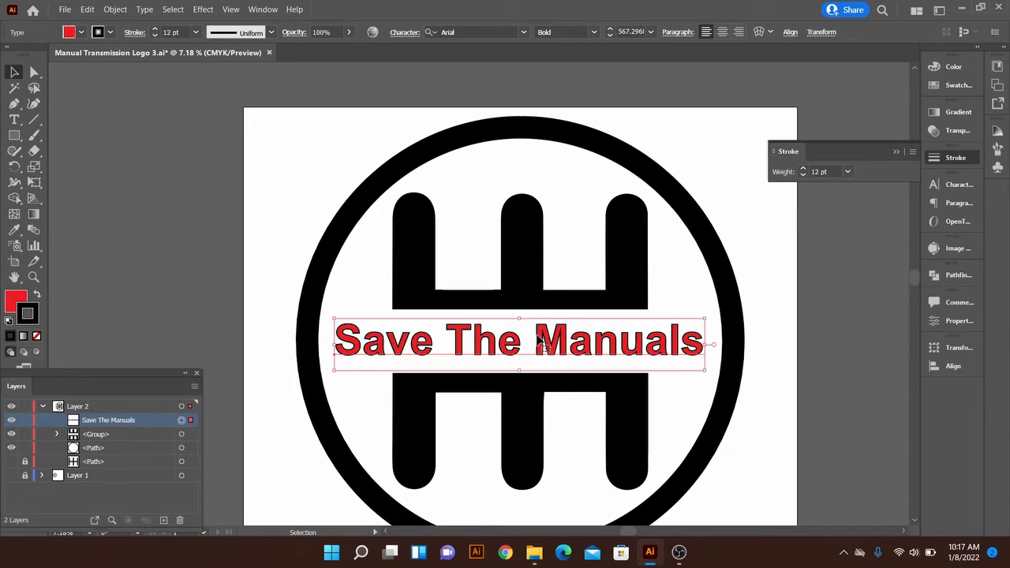
pyautogui.click(144, 9)
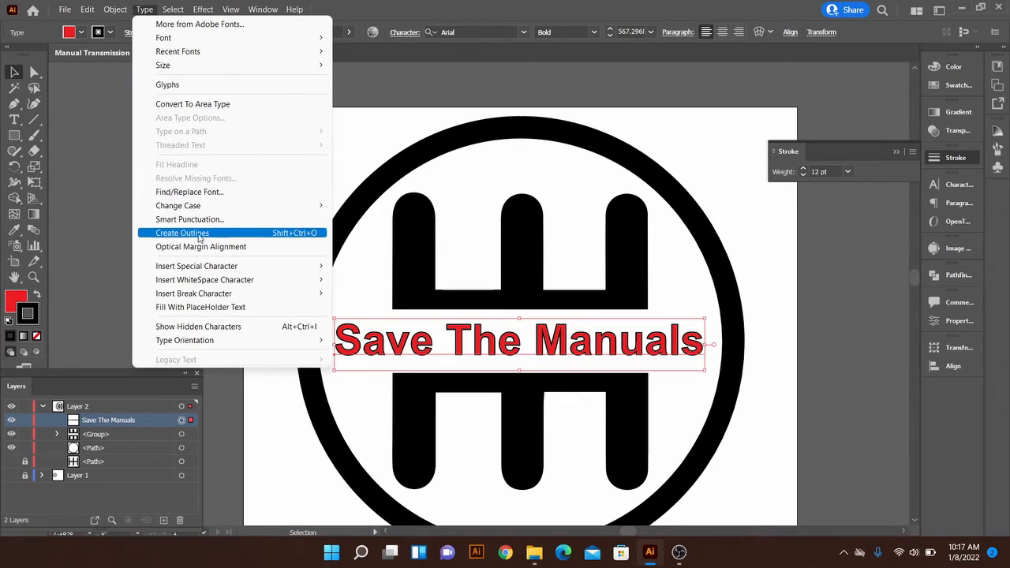
pyautogui.click(296, 234)
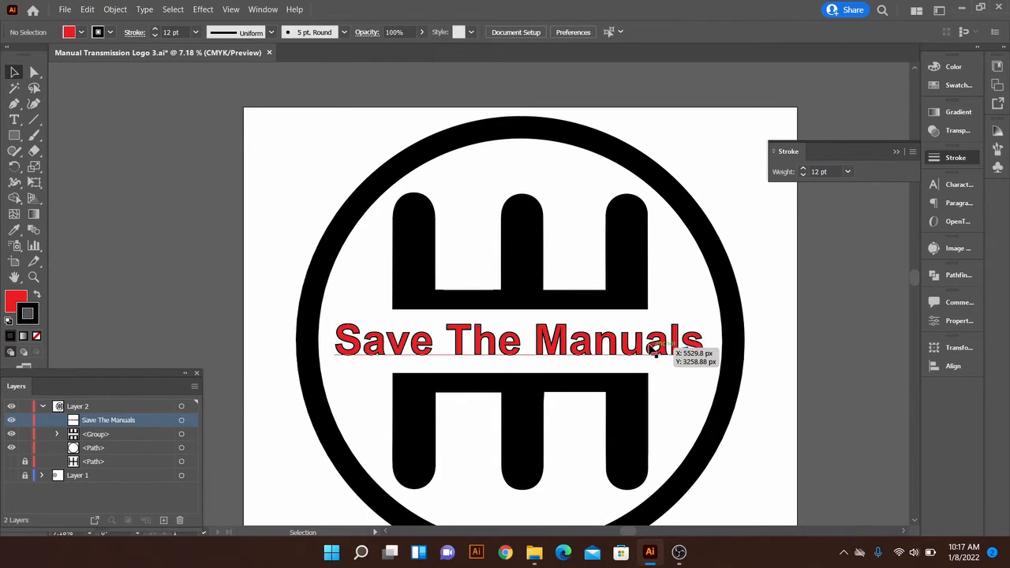
pyautogui.rightClick(652, 348)
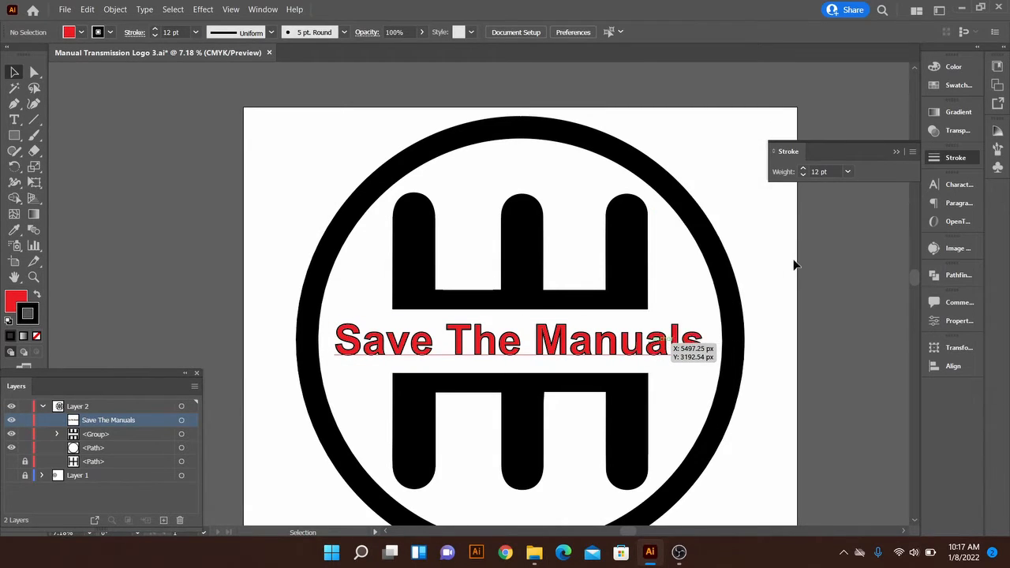
pyautogui.click(794, 264)
pyautogui.rightClick(647, 342)
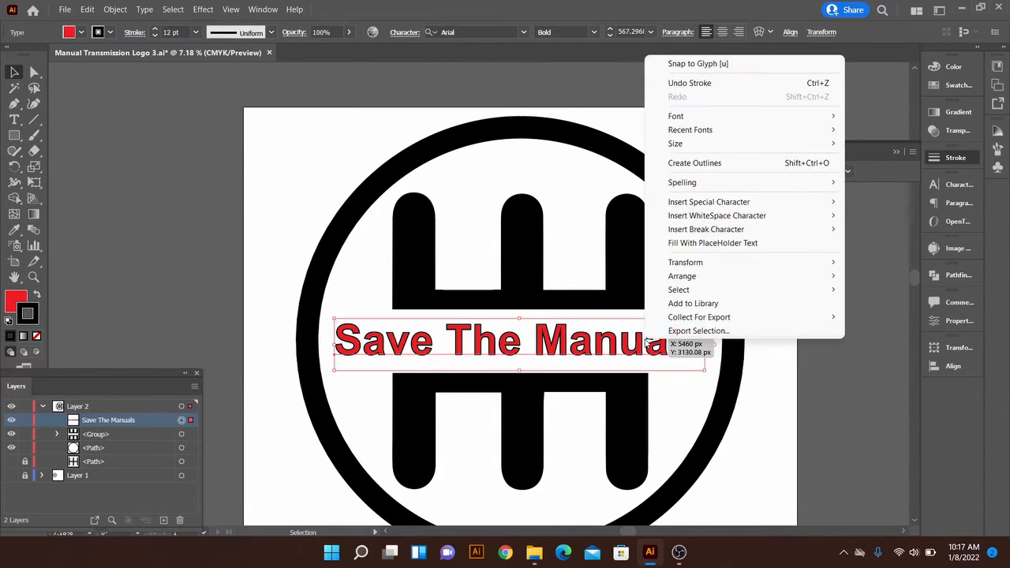
pyautogui.click(689, 163)
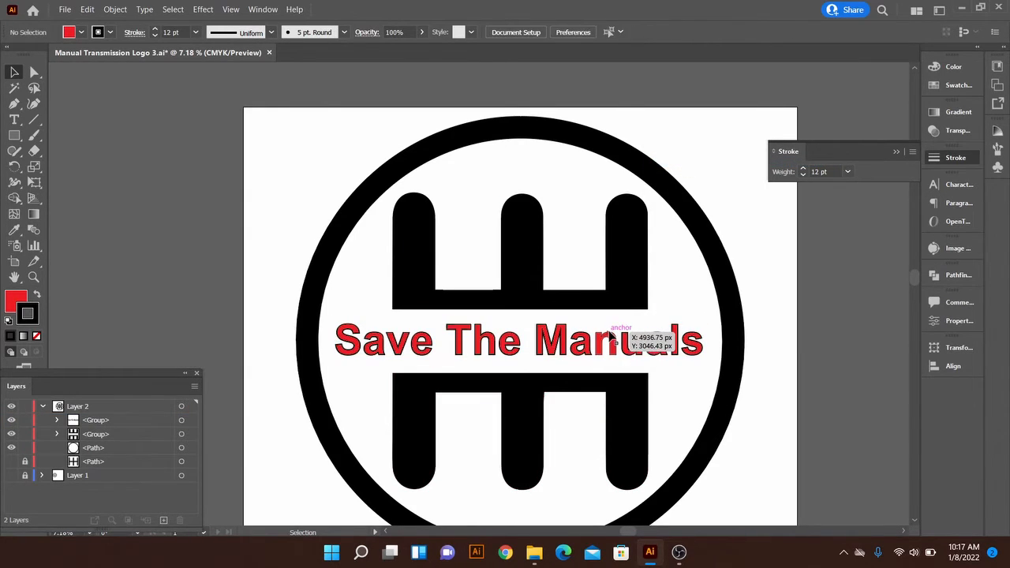
# Try ungrouping the outlined title and shifting individual letters, then undo those changes
pyautogui.doubleClick(609, 337)
pyautogui.doubleClick(677, 390)
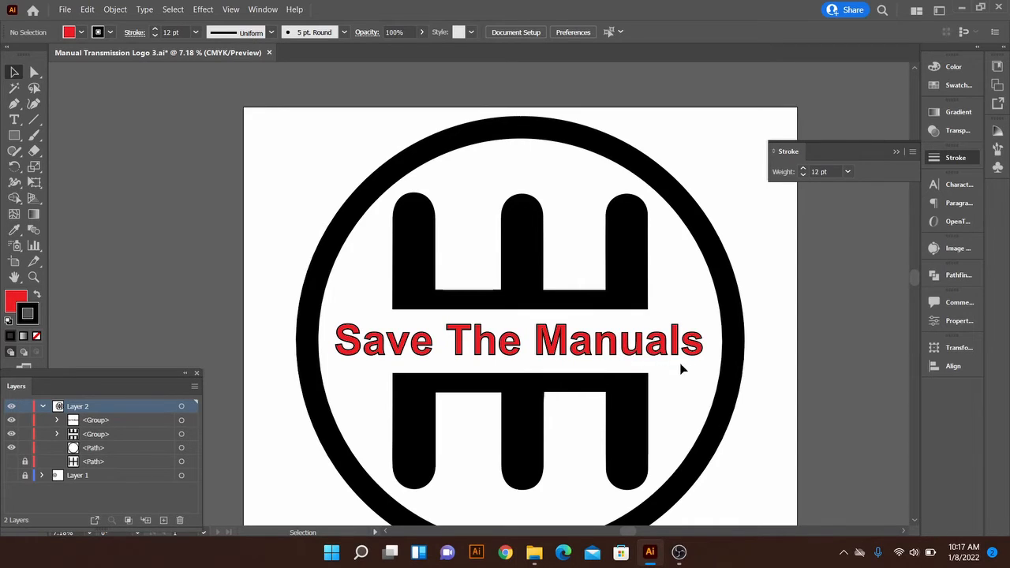
pyautogui.click(571, 345)
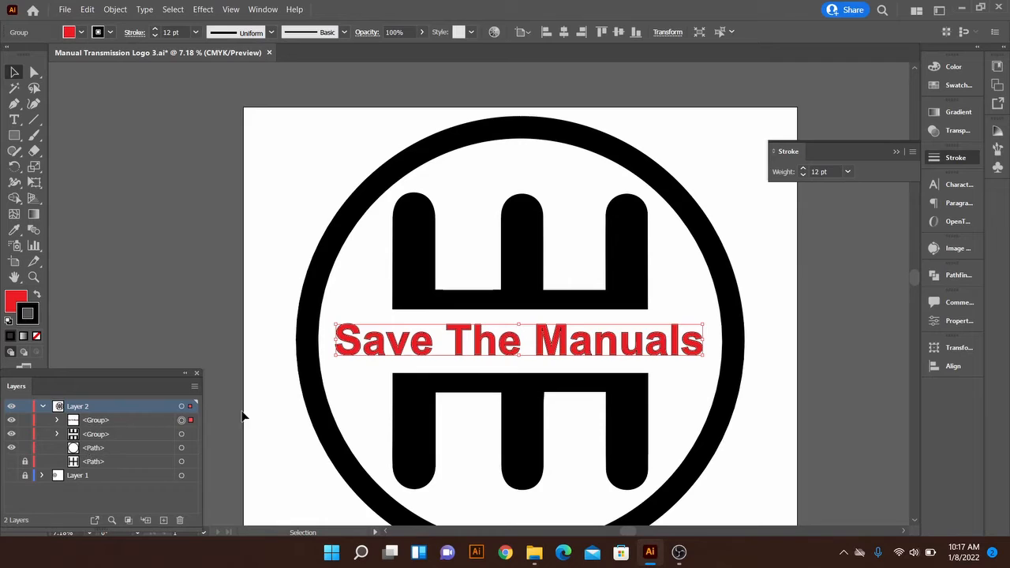
pyautogui.rightClick(543, 350)
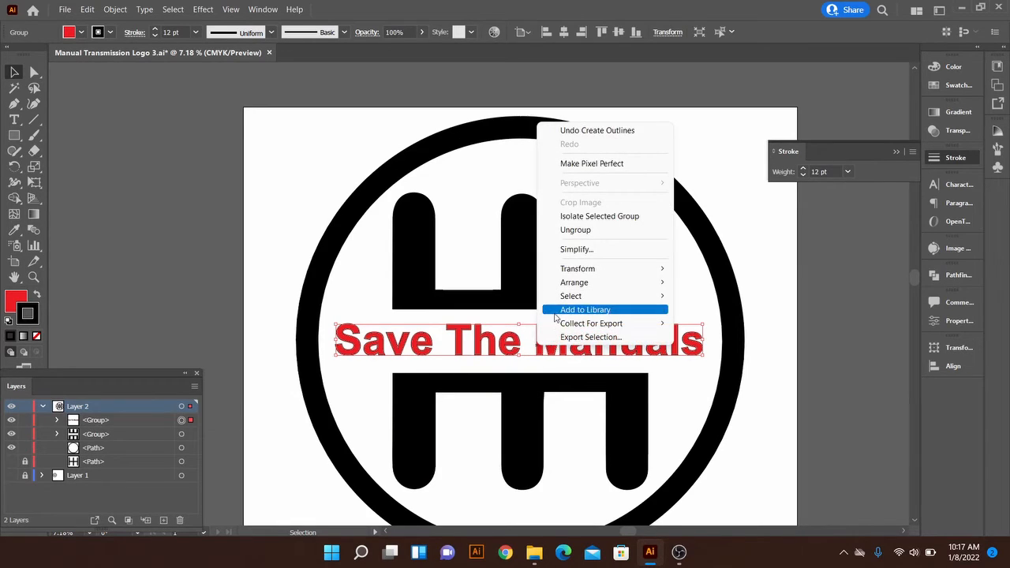
pyautogui.click(576, 230)
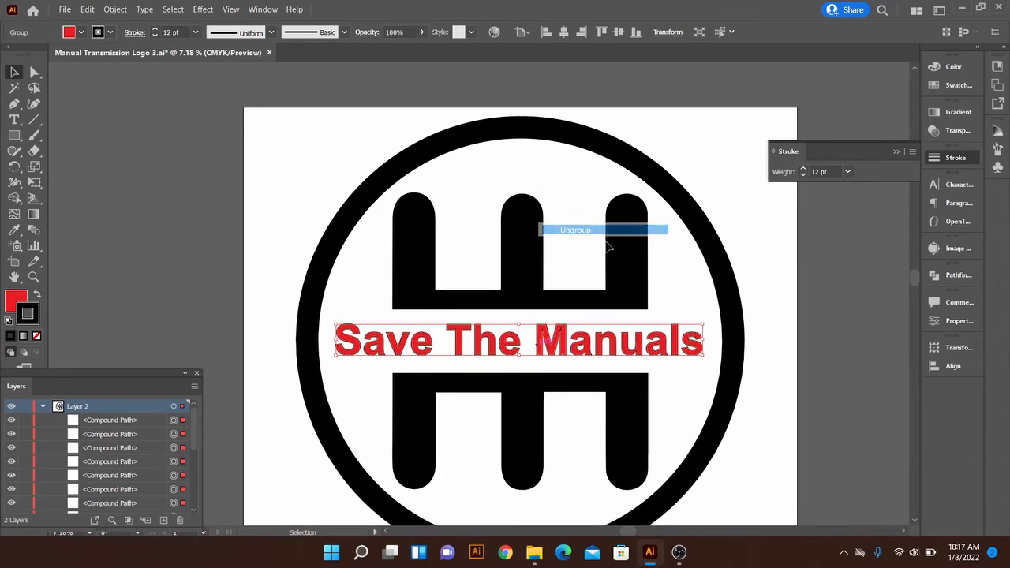
pyautogui.click(669, 359)
pyautogui.moveTo(655, 346); pyautogui.dragTo(638, 326)
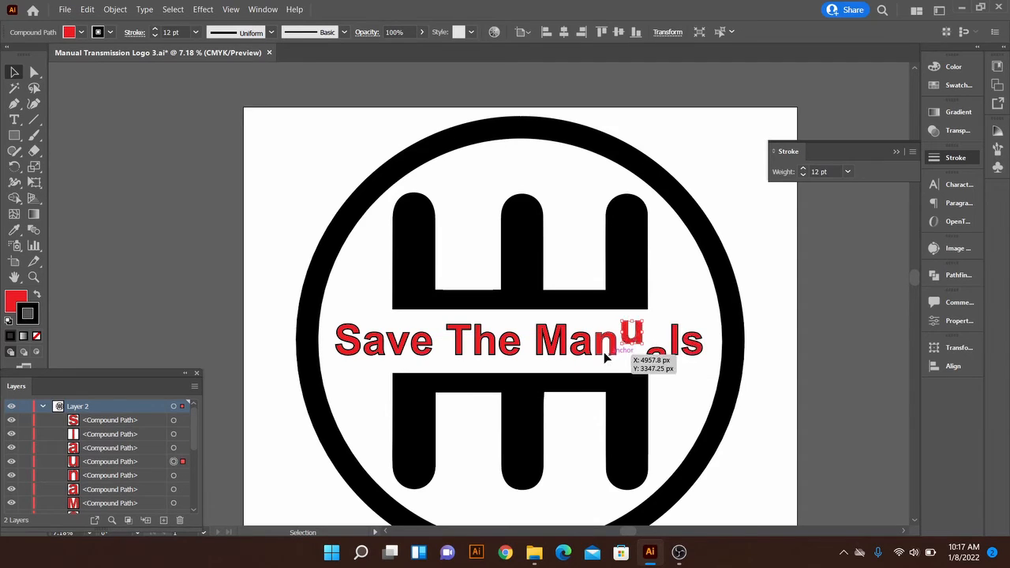
pyautogui.moveTo(606, 358); pyautogui.dragTo(611, 360)
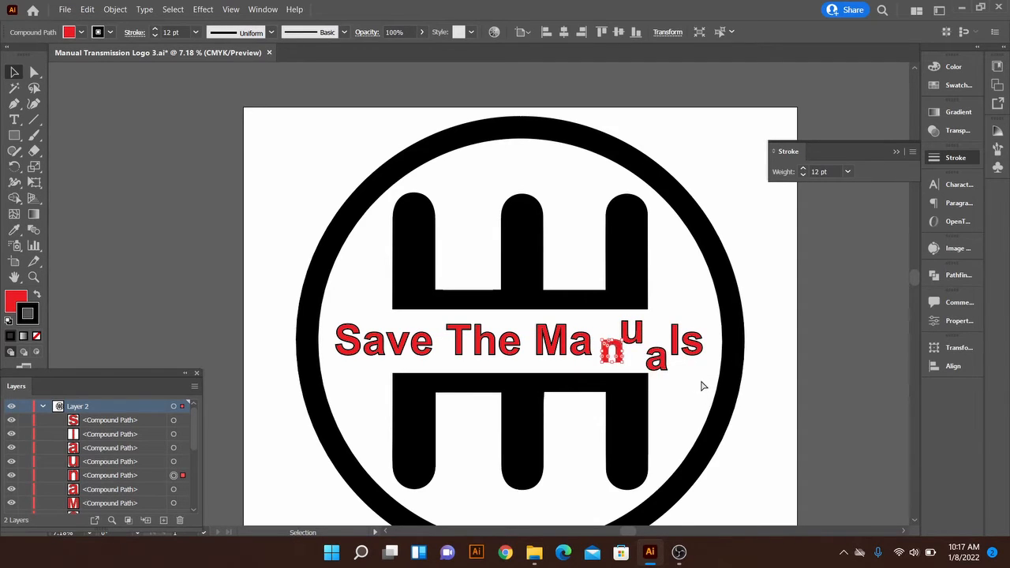
pyautogui.hotkey('ctrl', 'z')
pyautogui.hotkey('ctrl', 'z')
pyautogui.hotkey('ctrl', 'z')
pyautogui.hotkey('ctrl', 'z')
pyautogui.hotkey('ctrl', 'z')
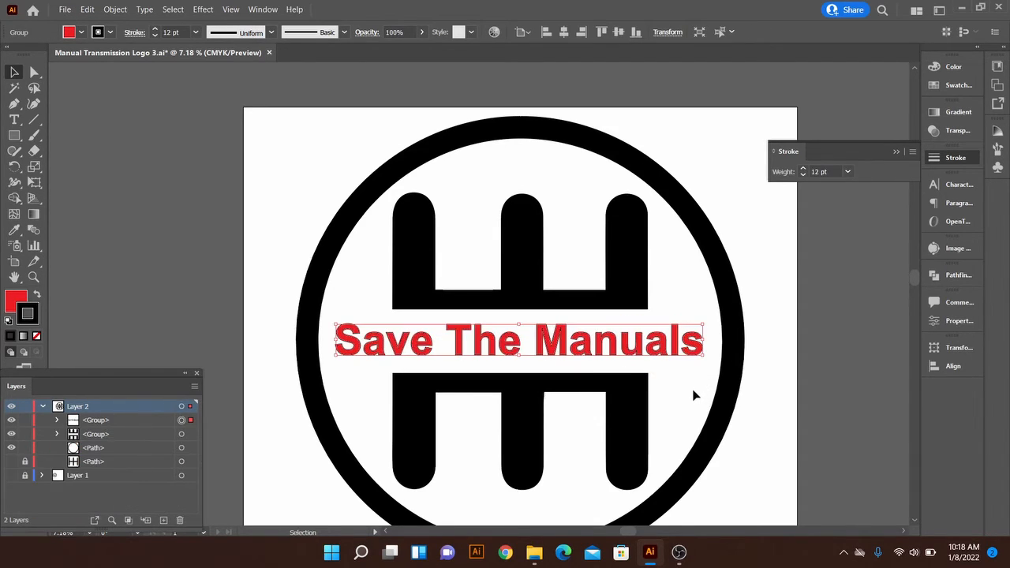
# Change the outlined title's fill to white from the swatches
pyautogui.click(694, 395)
pyautogui.click(673, 341)
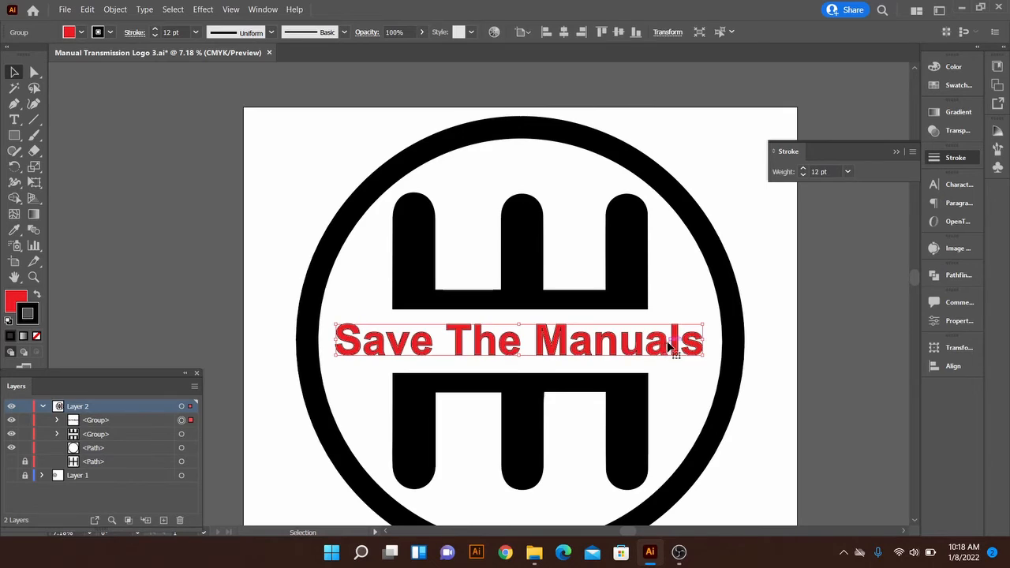
pyautogui.click(951, 85)
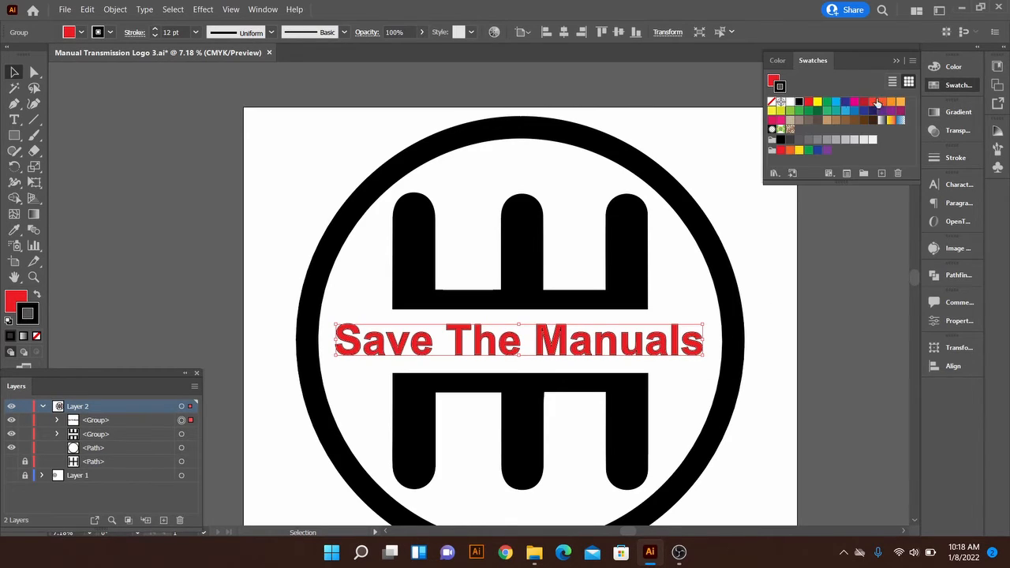
pyautogui.click(791, 102)
pyautogui.click(776, 204)
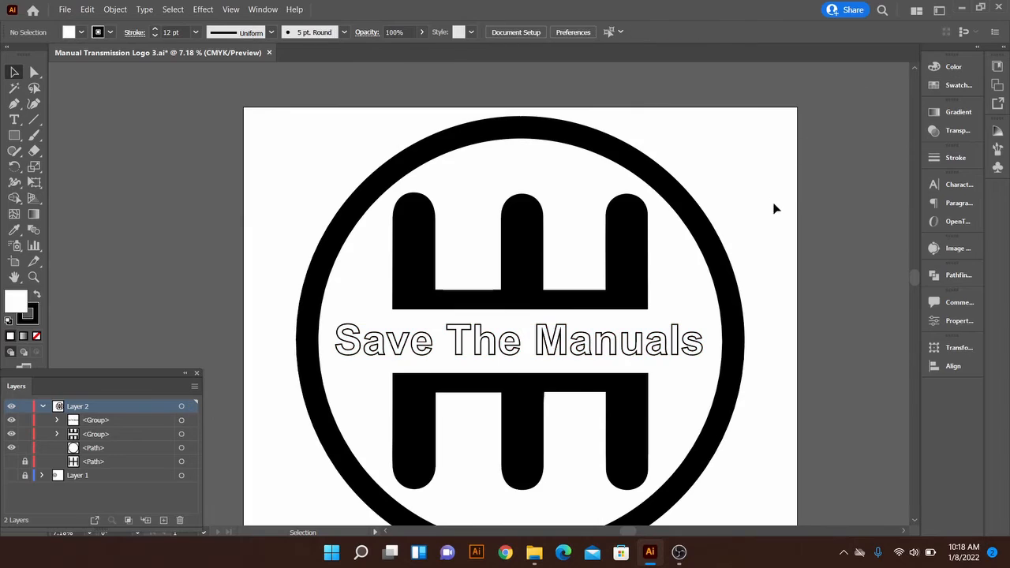